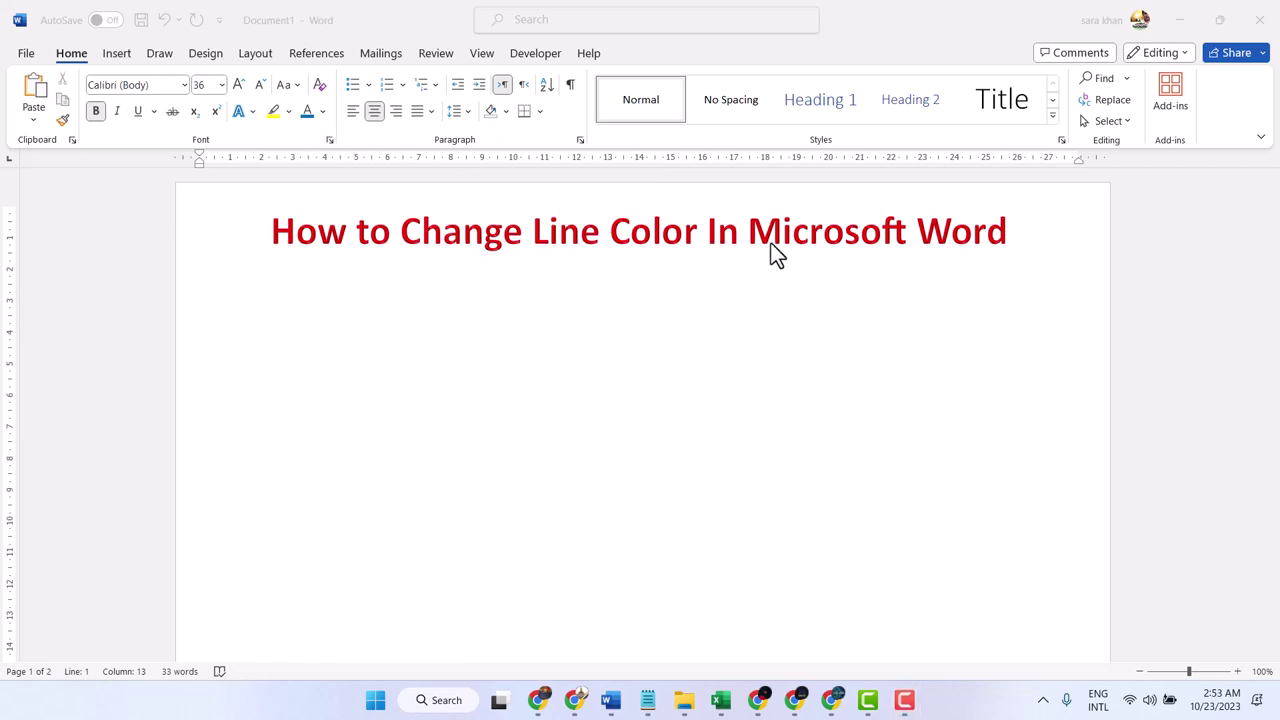
# - Put the caret at the end of the red title and start a new line below it
pyautogui.click(1012, 232)
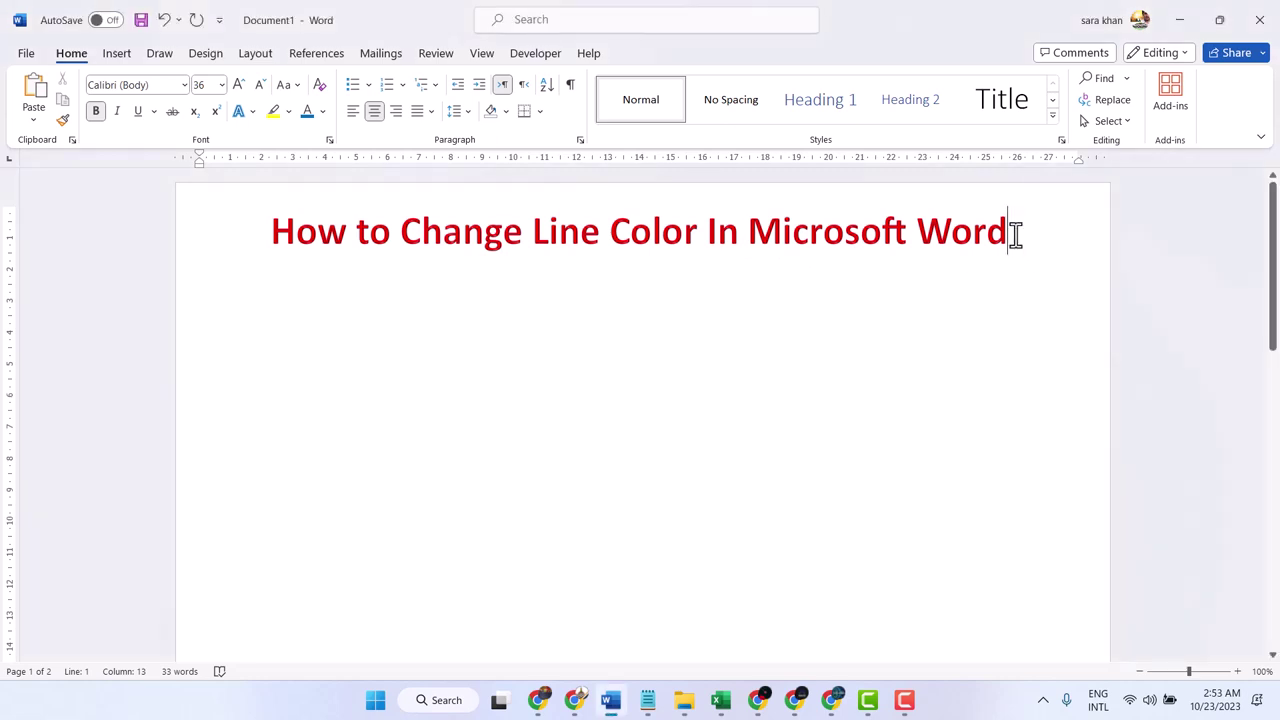
pyautogui.press('Return')
pyautogui.write('---')
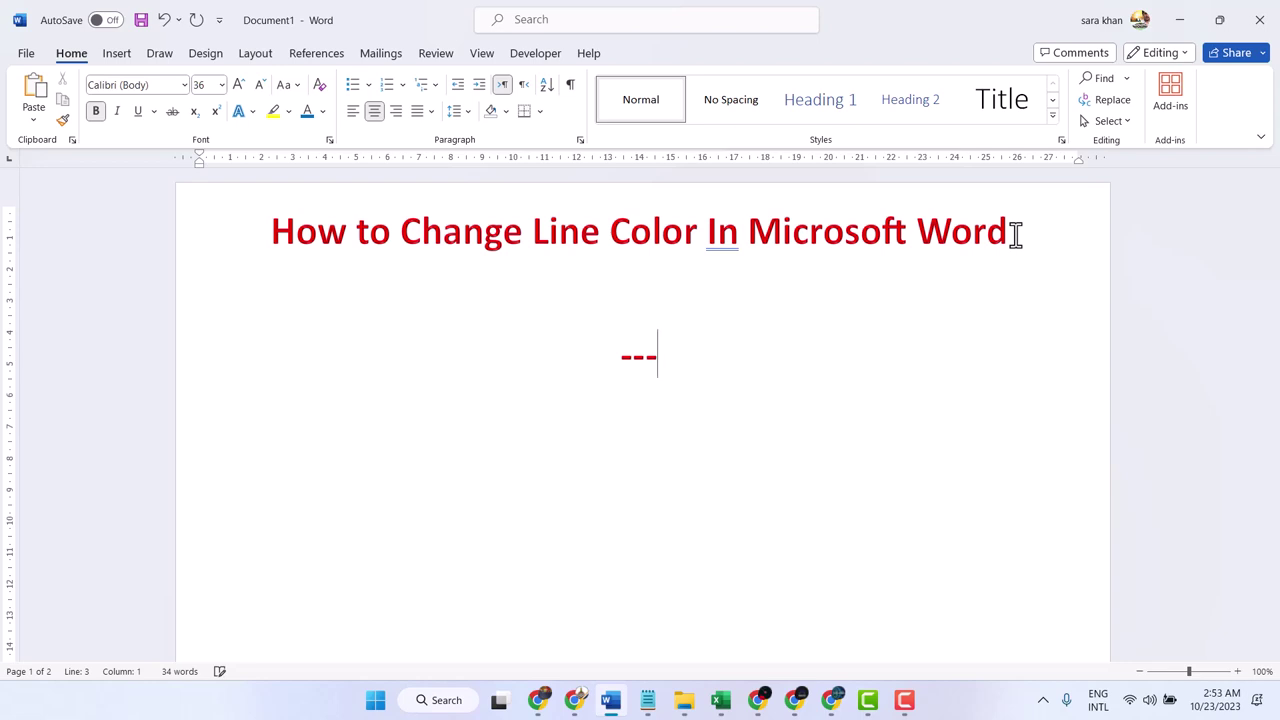
# - Let the hyphens auto-convert into a border, then try left and centre alignment on the bordered line
pyautogui.press('Return')
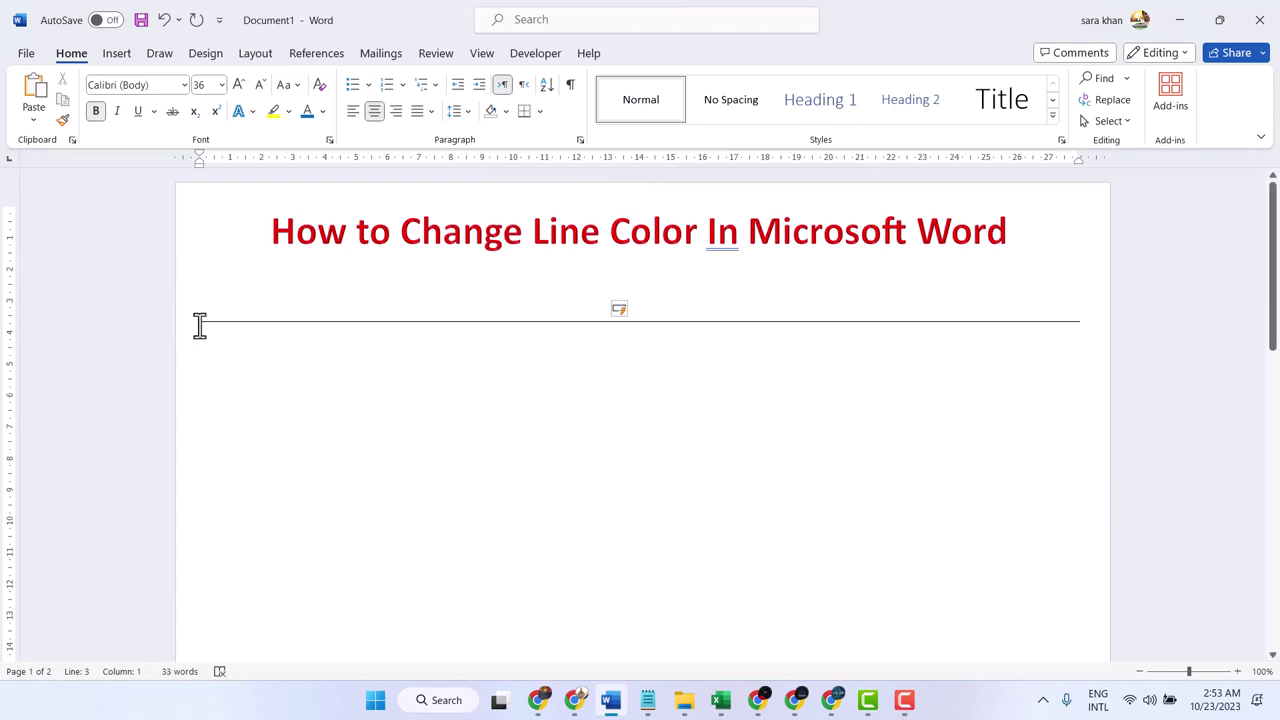
pyautogui.click(197, 316)
pyautogui.hotkey('ctrl', 'l')
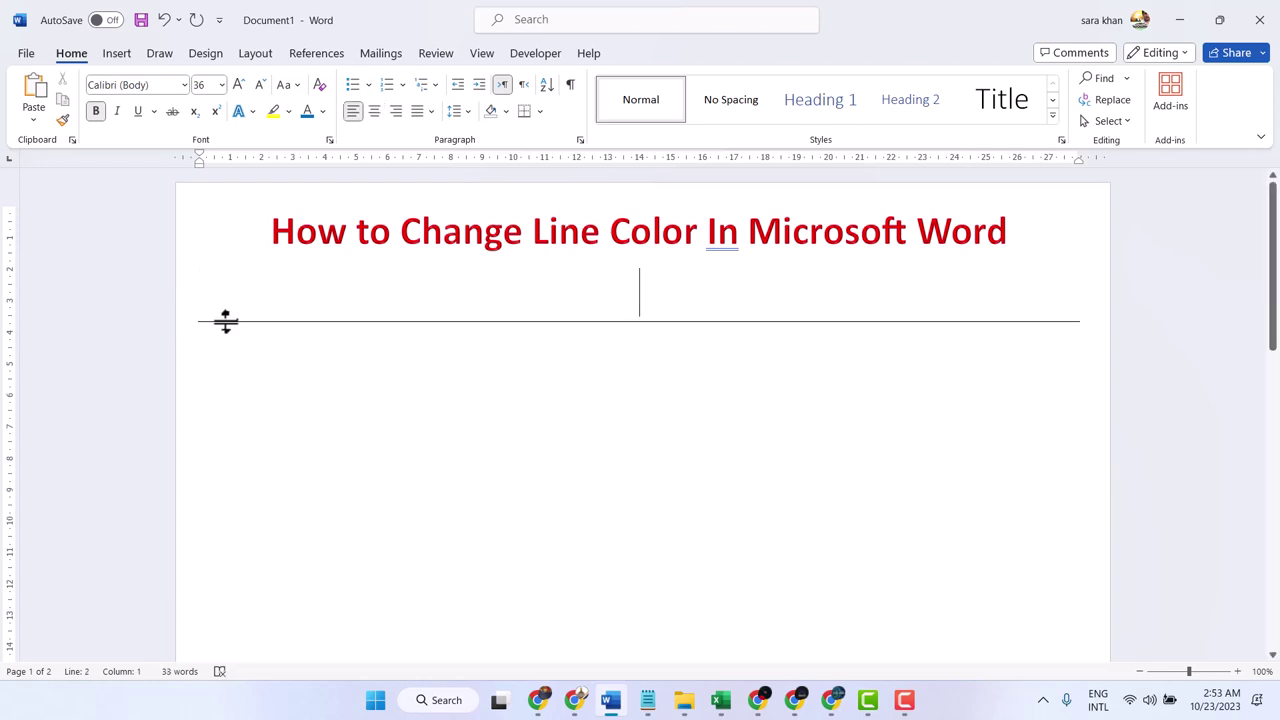
pyautogui.hotkey('ctrl', 'l')
pyautogui.doubleClick(573, 318)
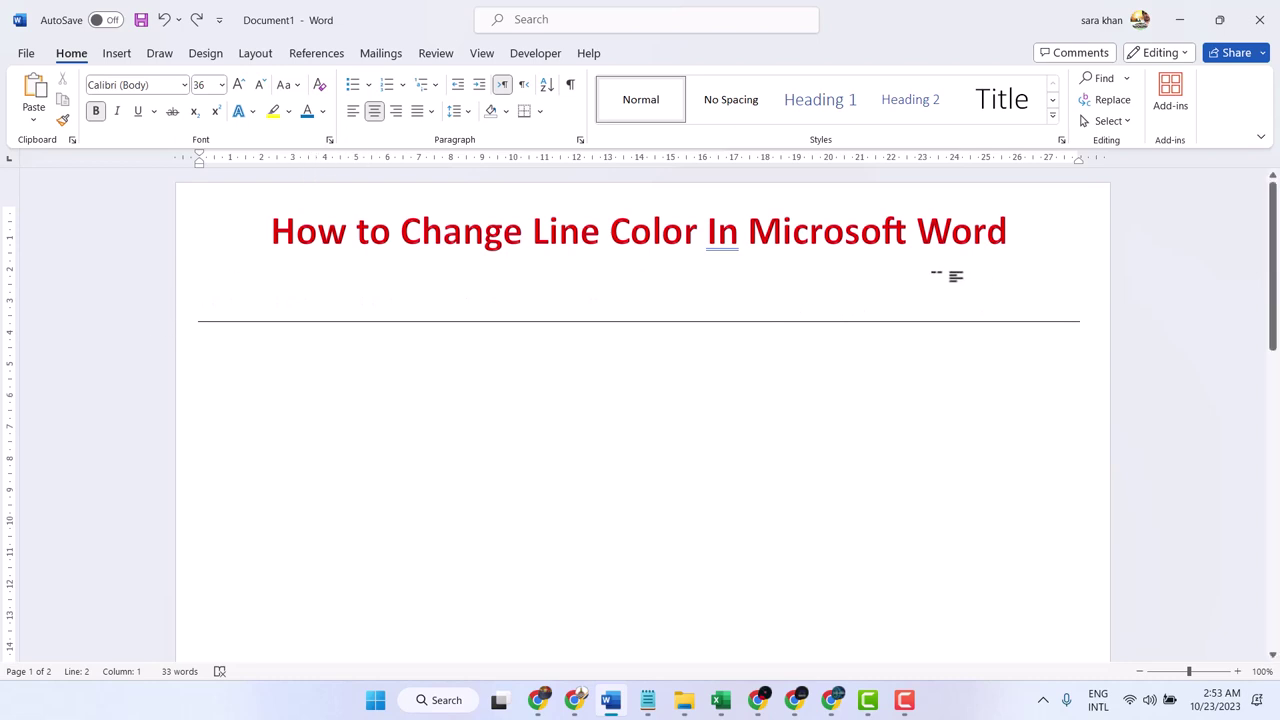
# - Undo the automatic border and the hyphens, then add a fresh empty line
pyautogui.click(165, 20)
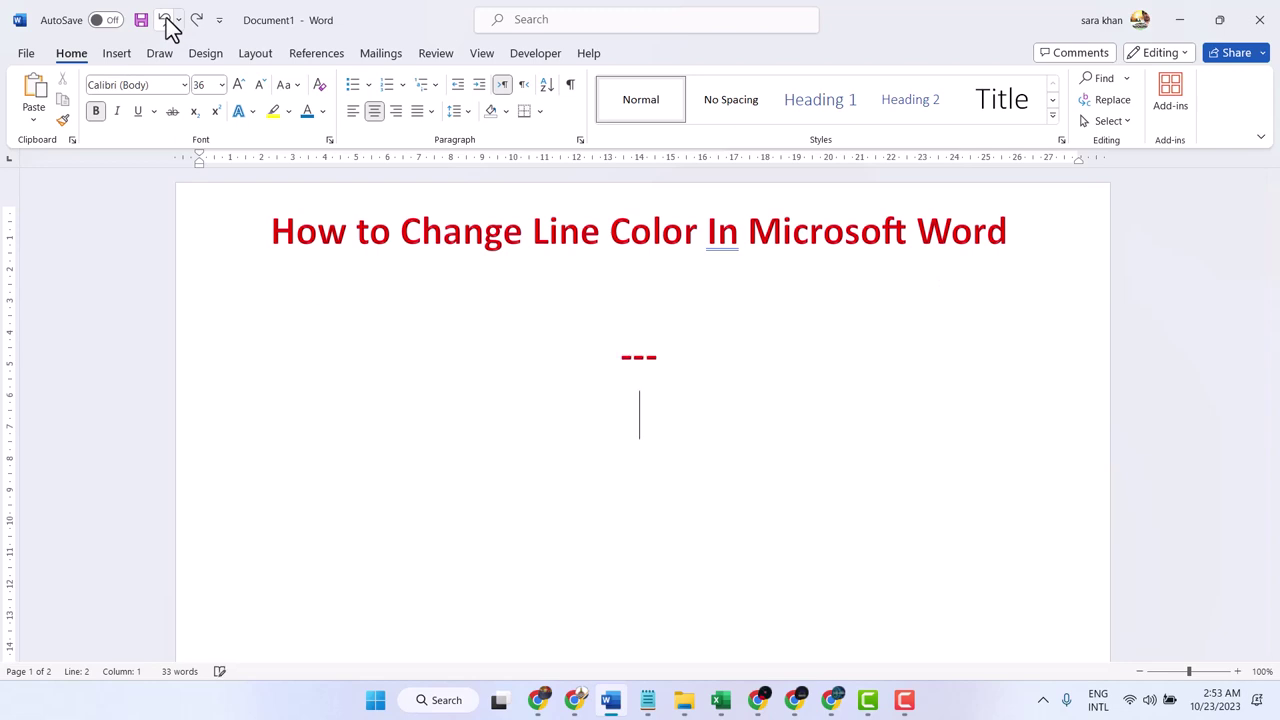
pyautogui.click(166, 20)
pyautogui.press('Return')
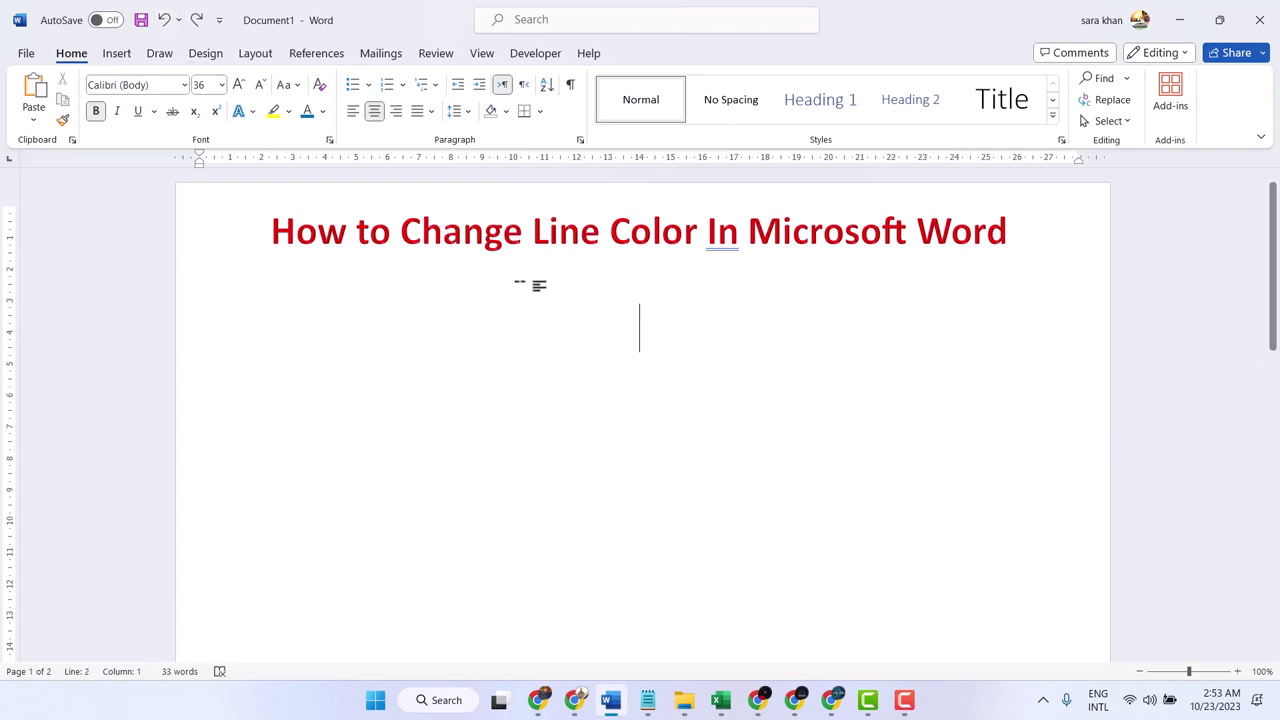
# - Draw a straight Line shape spanning the page width just below the red title
pyautogui.click(123, 57)
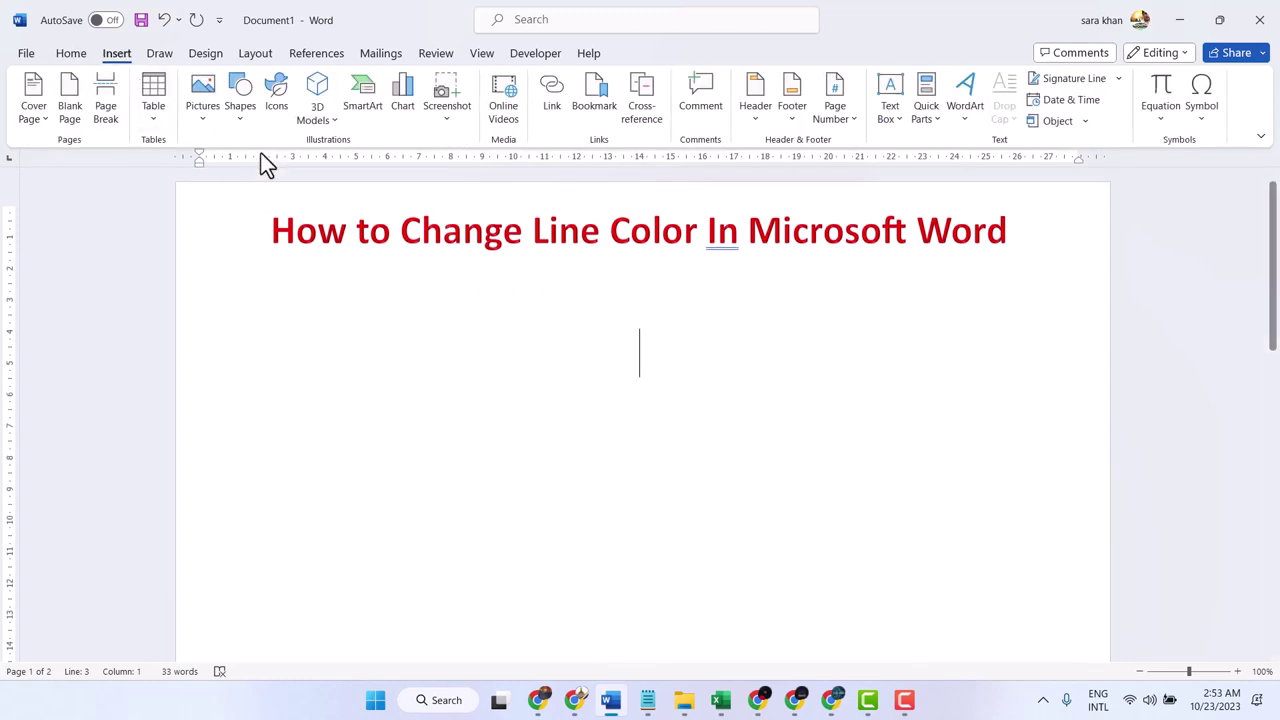
pyautogui.click(241, 95)
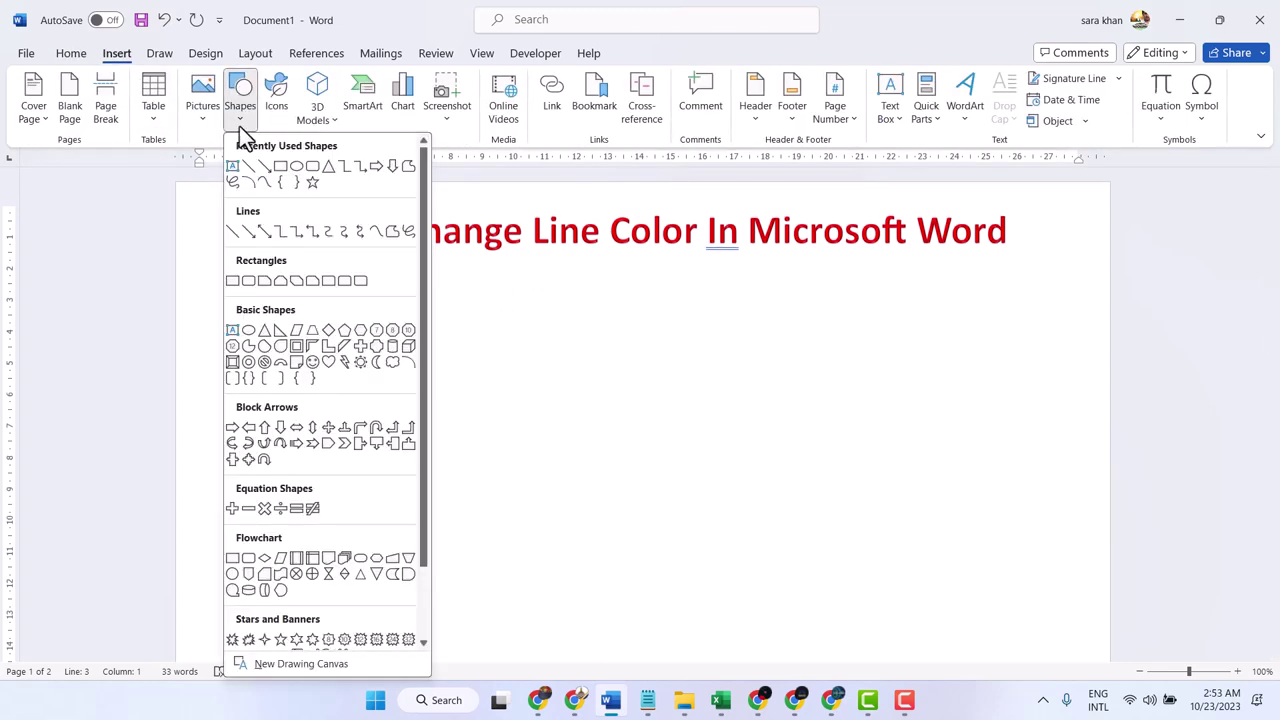
pyautogui.click(249, 168)
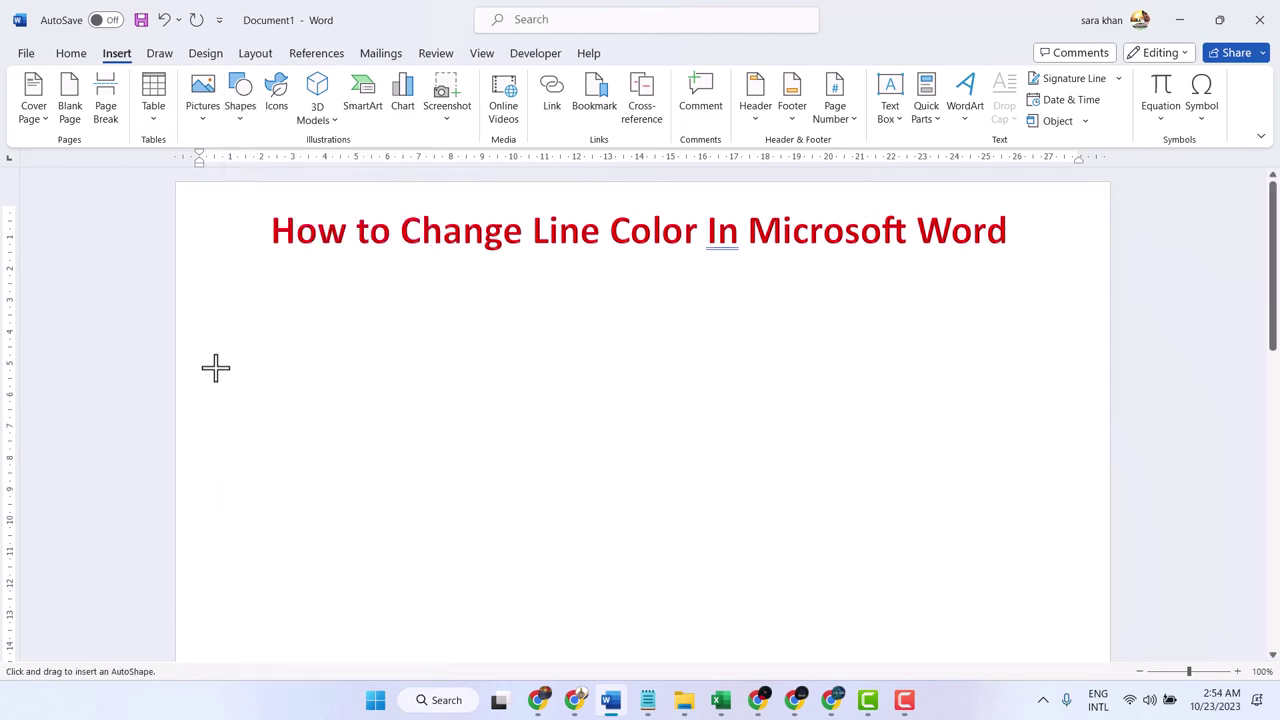
pyautogui.moveTo(212, 361)
pyautogui.mouseDown()
pyautogui.moveTo(806, 361)
pyautogui.moveTo(1060, 378)
pyautogui.mouseUp()
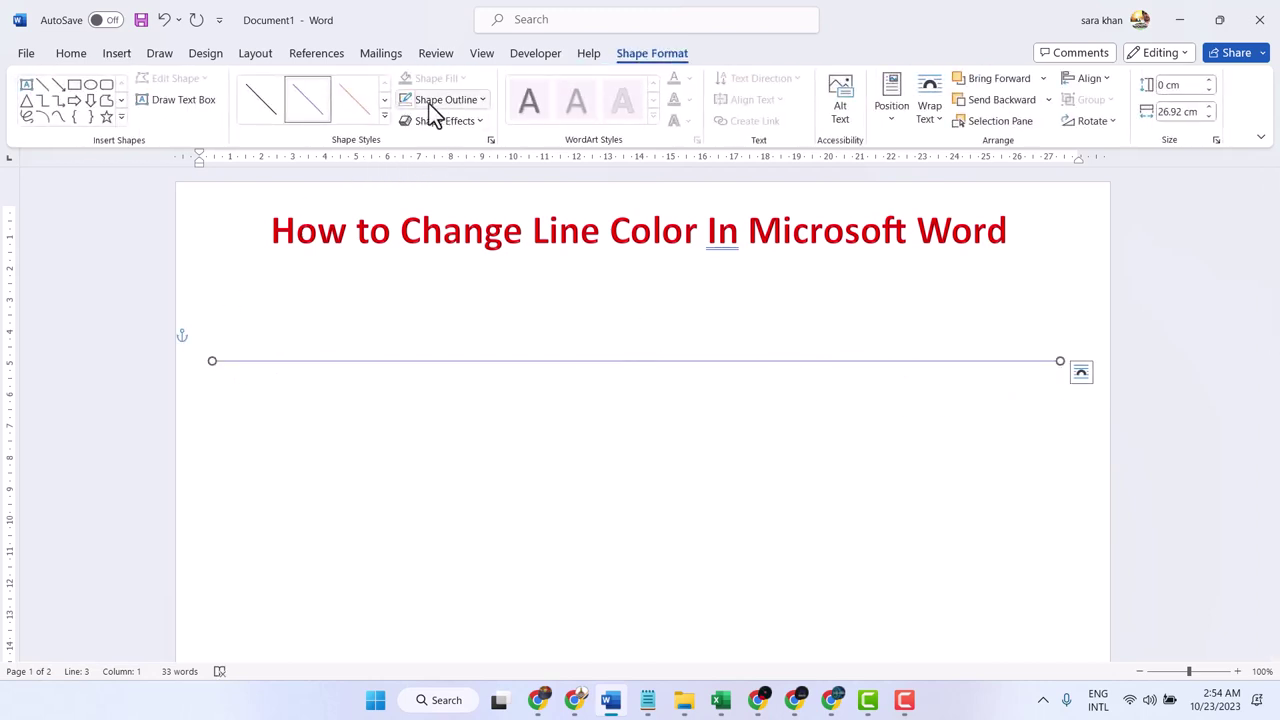
# - Give the line a blue theme outline colour and a 4½ pt weight
pyautogui.click(467, 103)
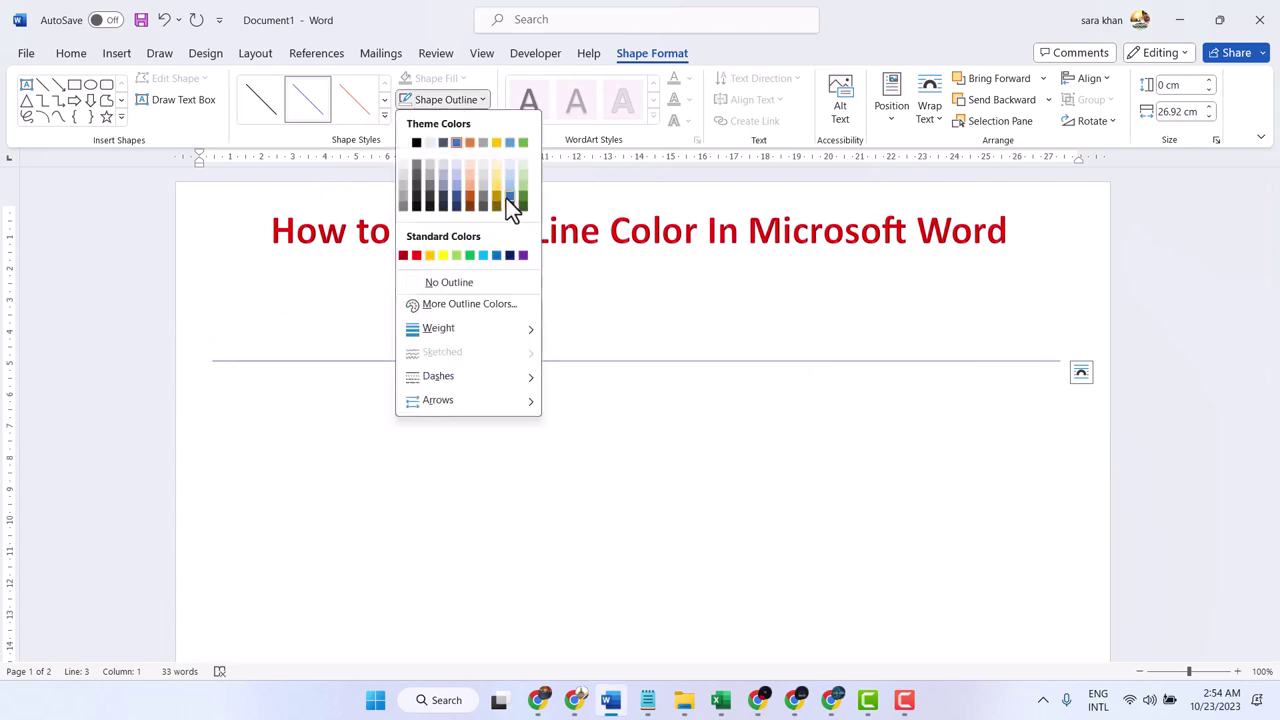
pyautogui.click(510, 197)
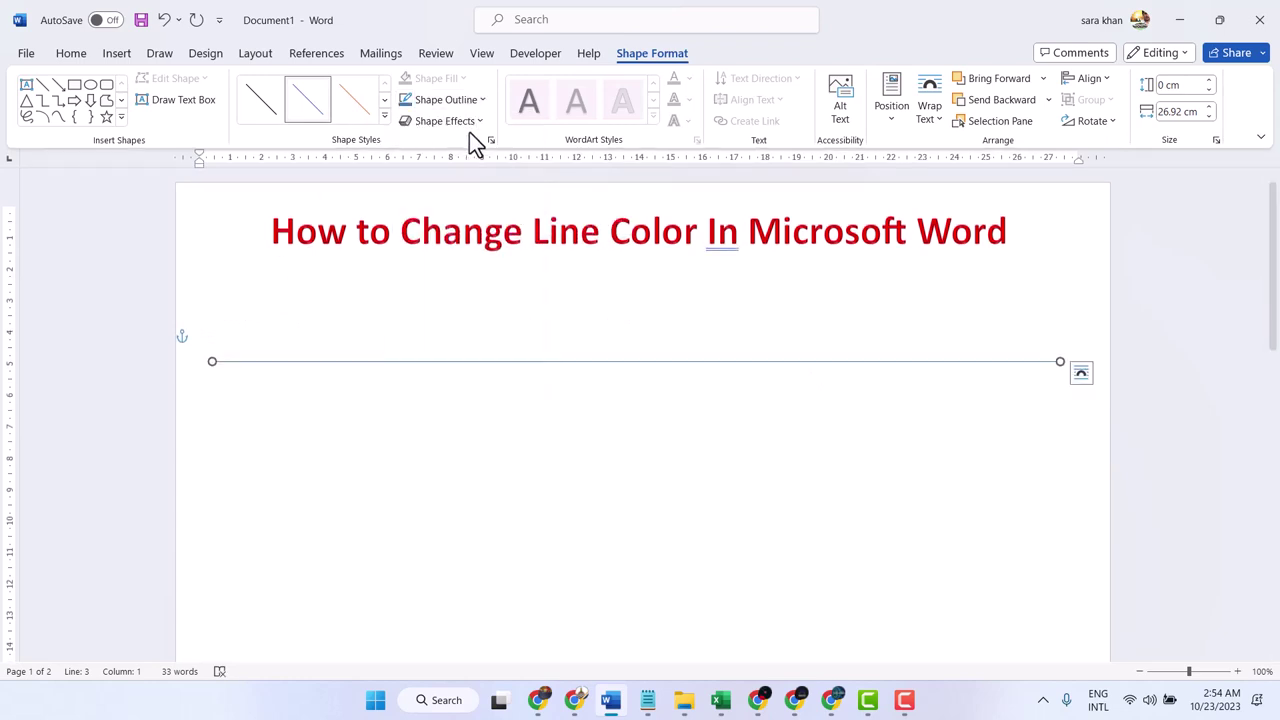
pyautogui.click(480, 101)
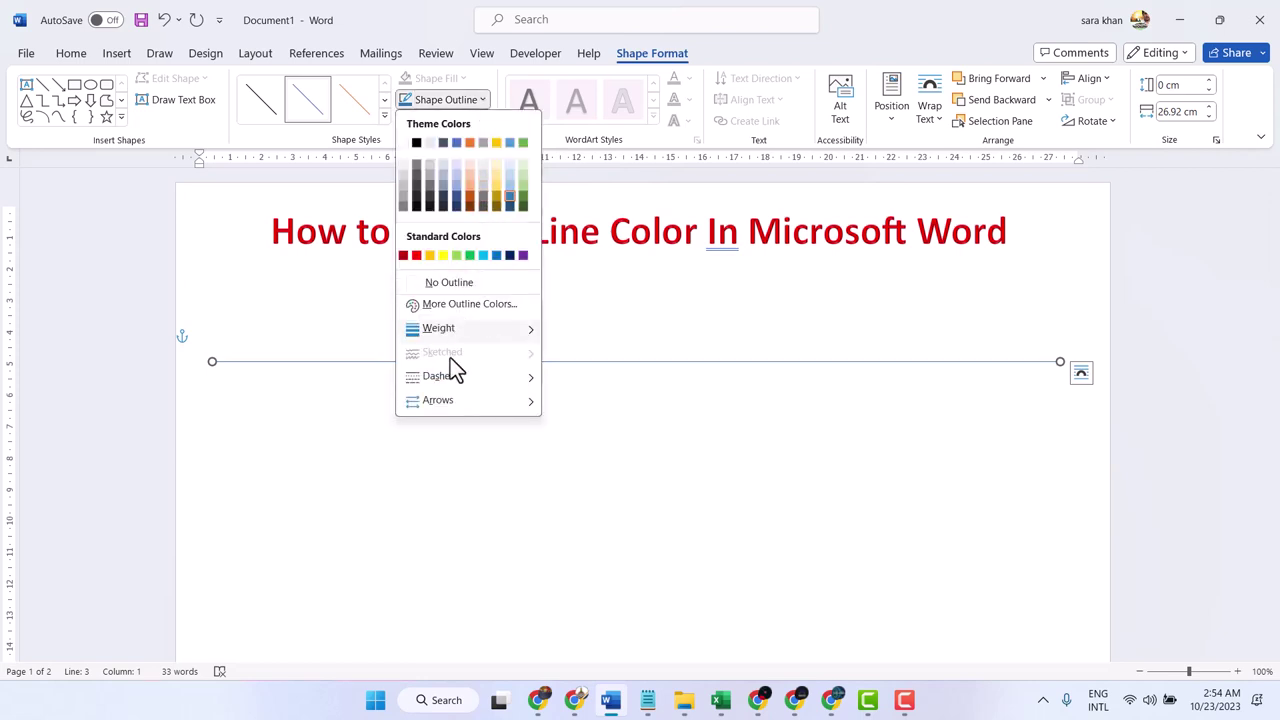
pyautogui.moveTo(451, 375)
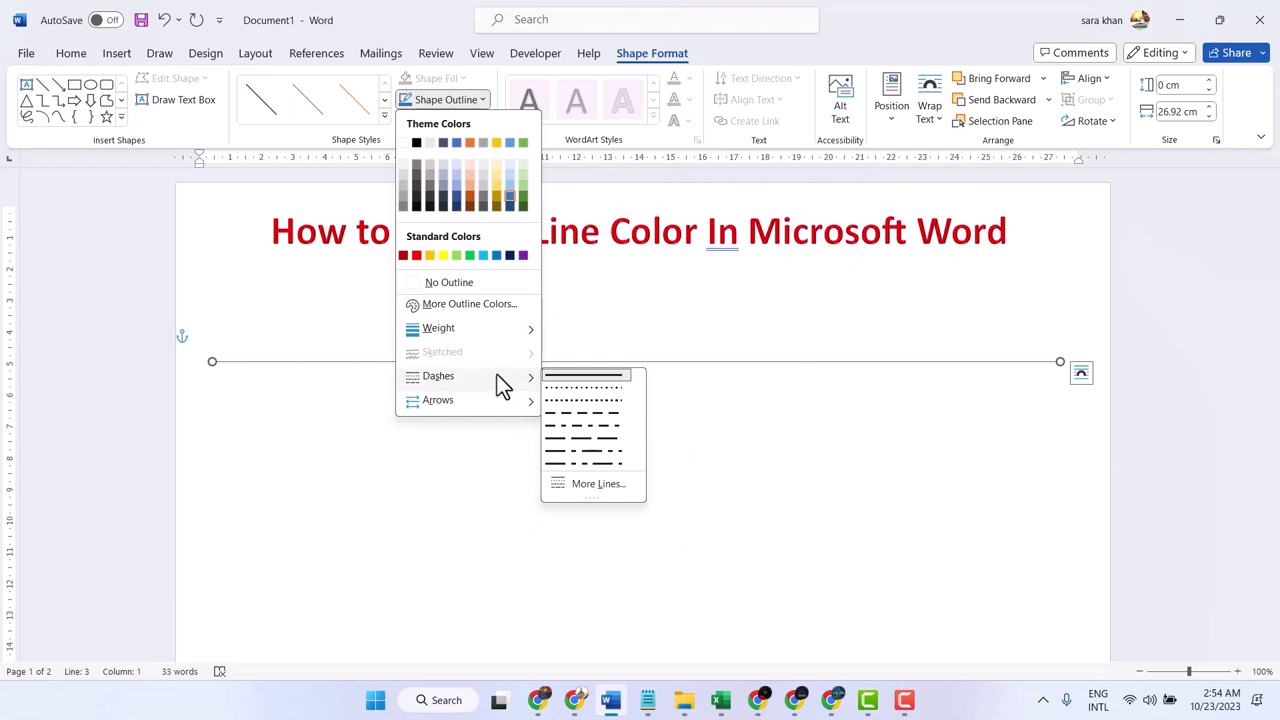
pyautogui.moveTo(514, 326)
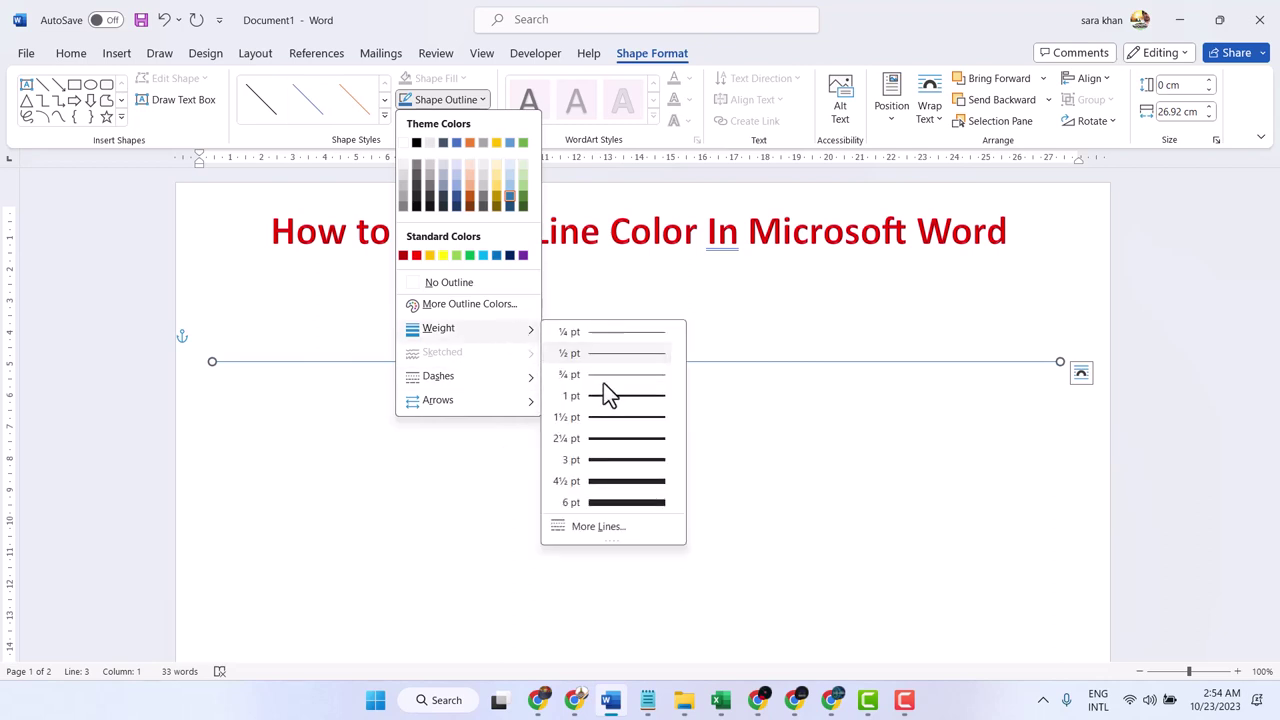
pyautogui.click(614, 459)
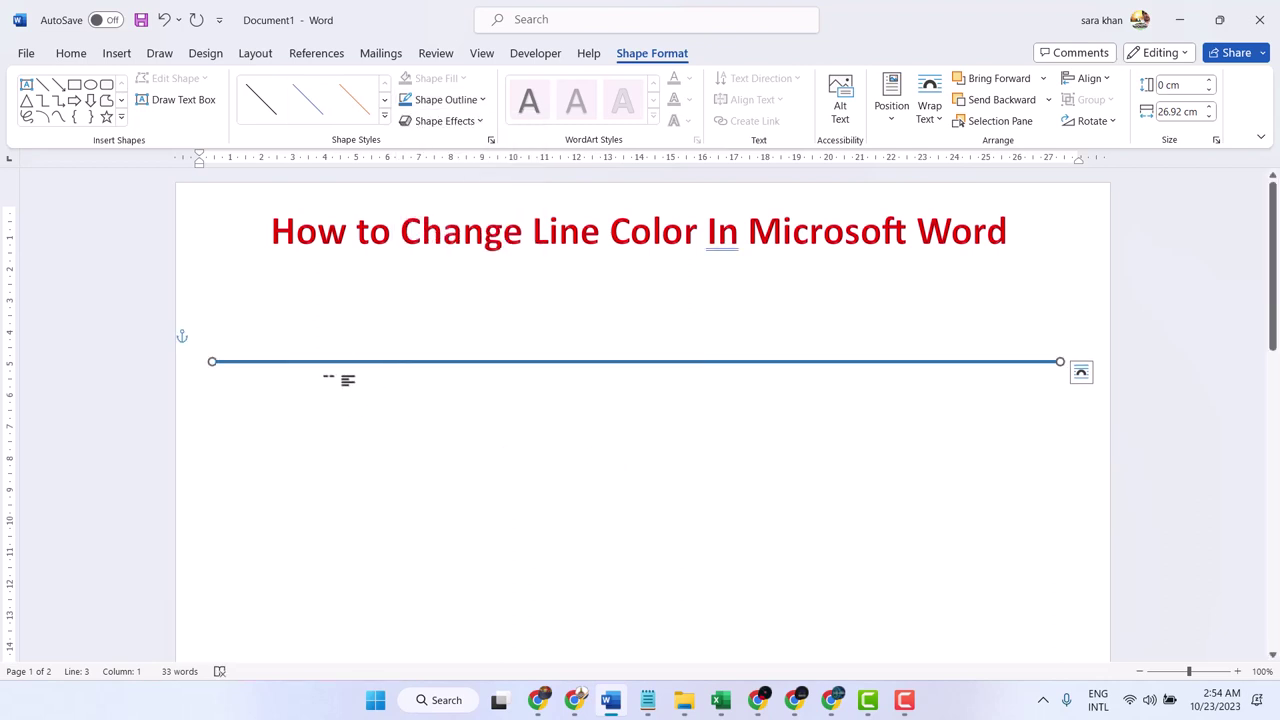
# - Draw a second straight line across the page beneath the thick blue rule
pyautogui.click(500, 446)
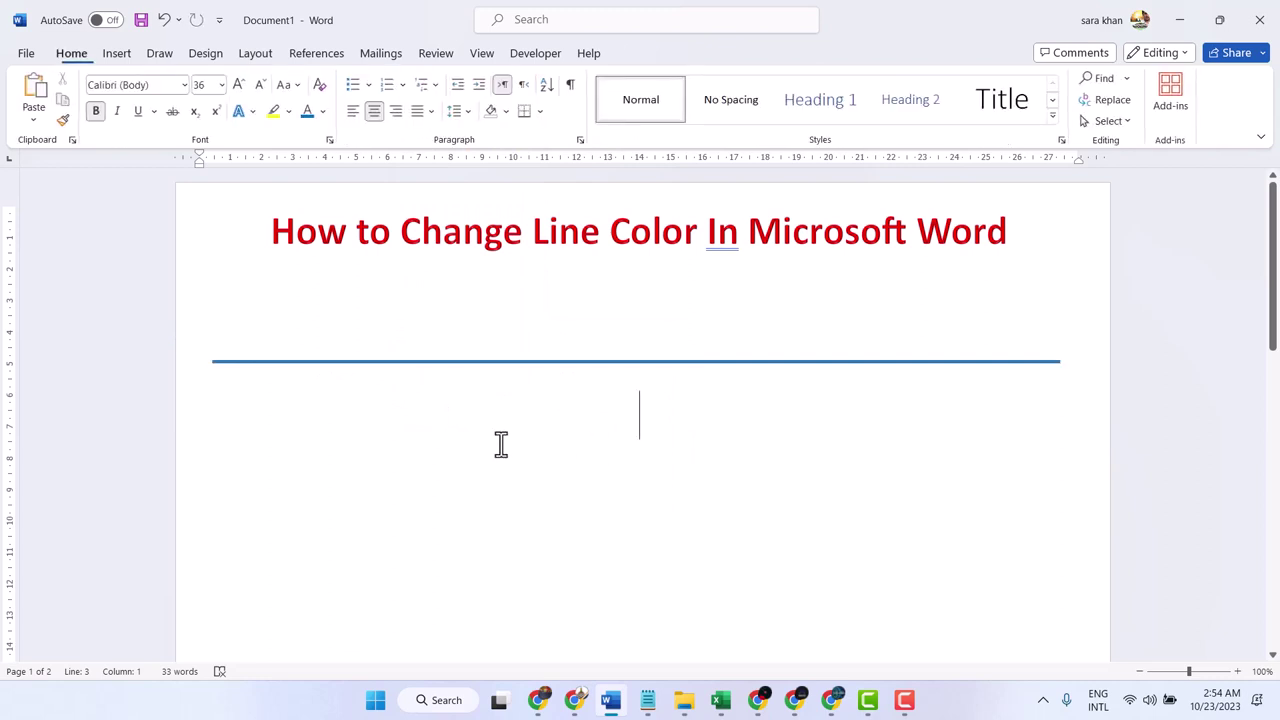
pyautogui.click(116, 53)
pyautogui.click(240, 92)
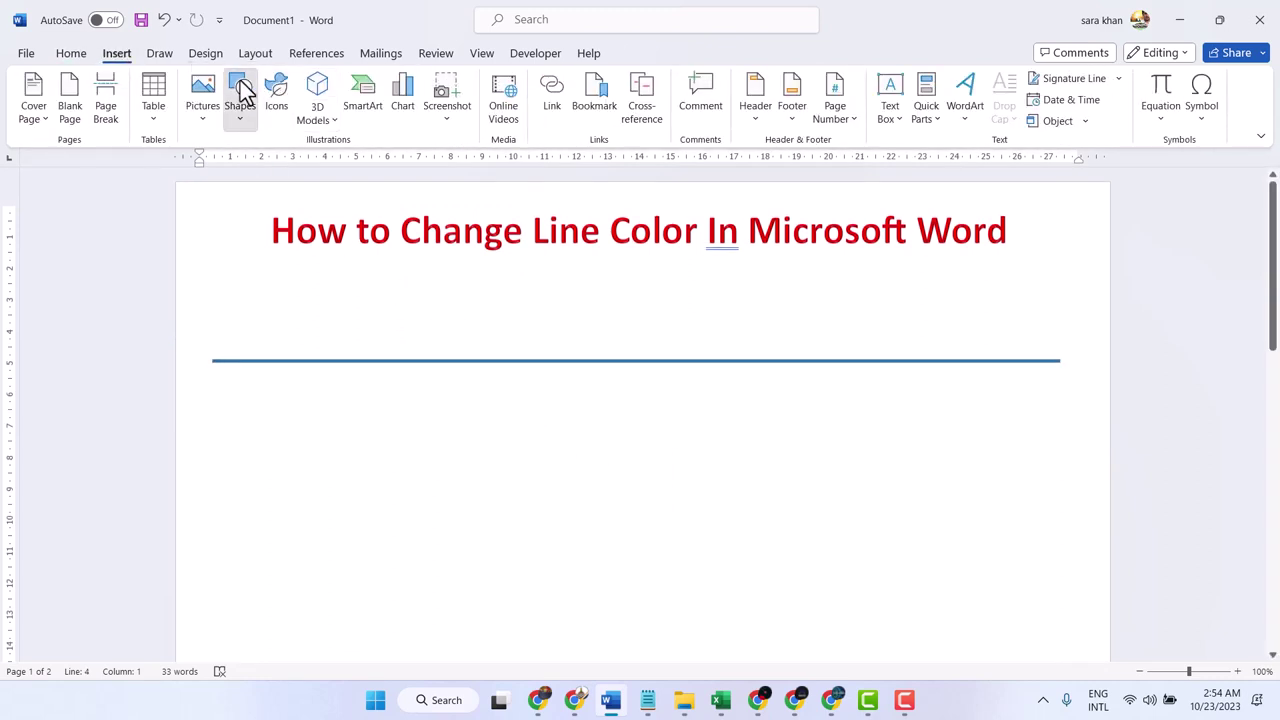
pyautogui.click(246, 164)
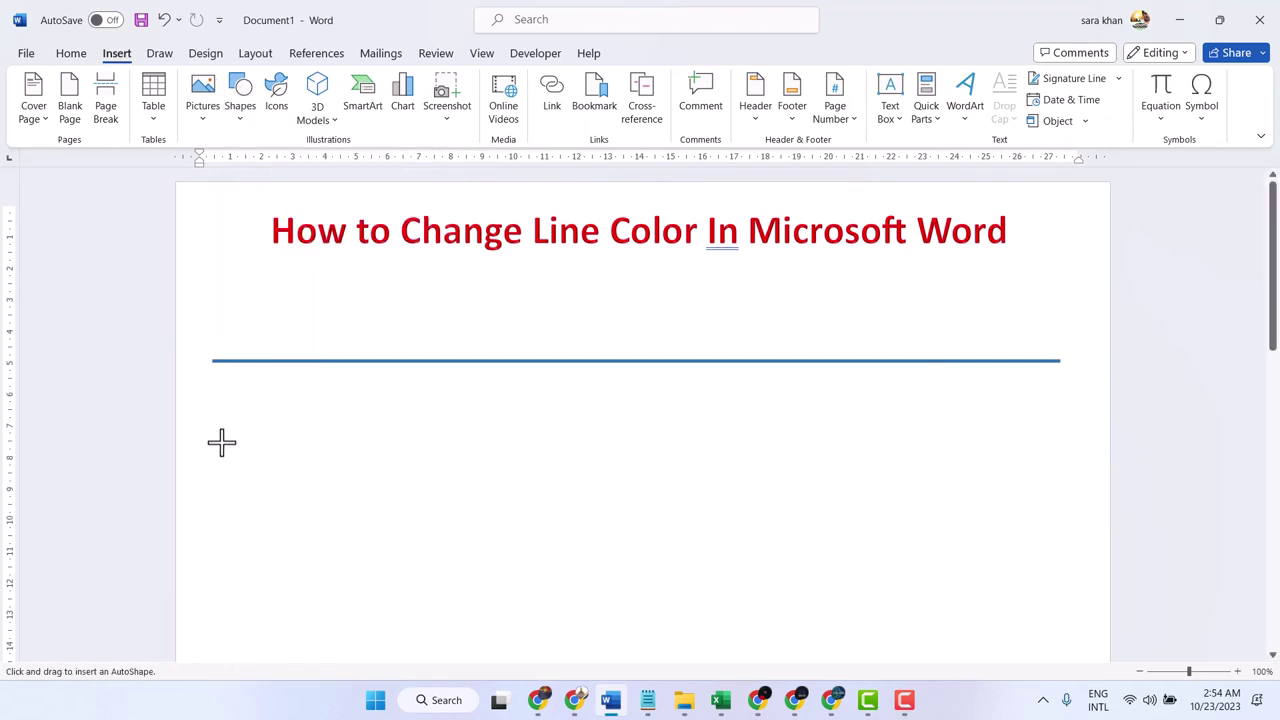
pyautogui.moveTo(212, 448); pyautogui.dragTo(1054, 469)
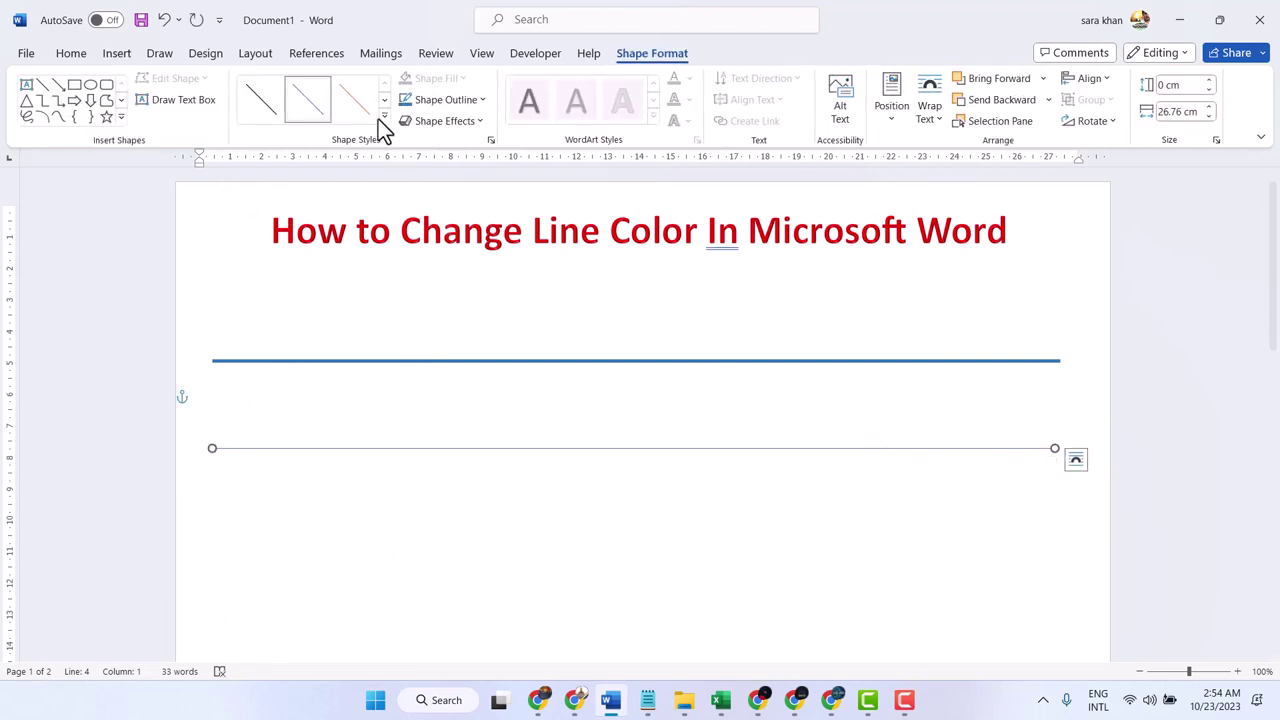
# - Style the second line orange with Intense Line - Accent 2
pyautogui.click(384, 118)
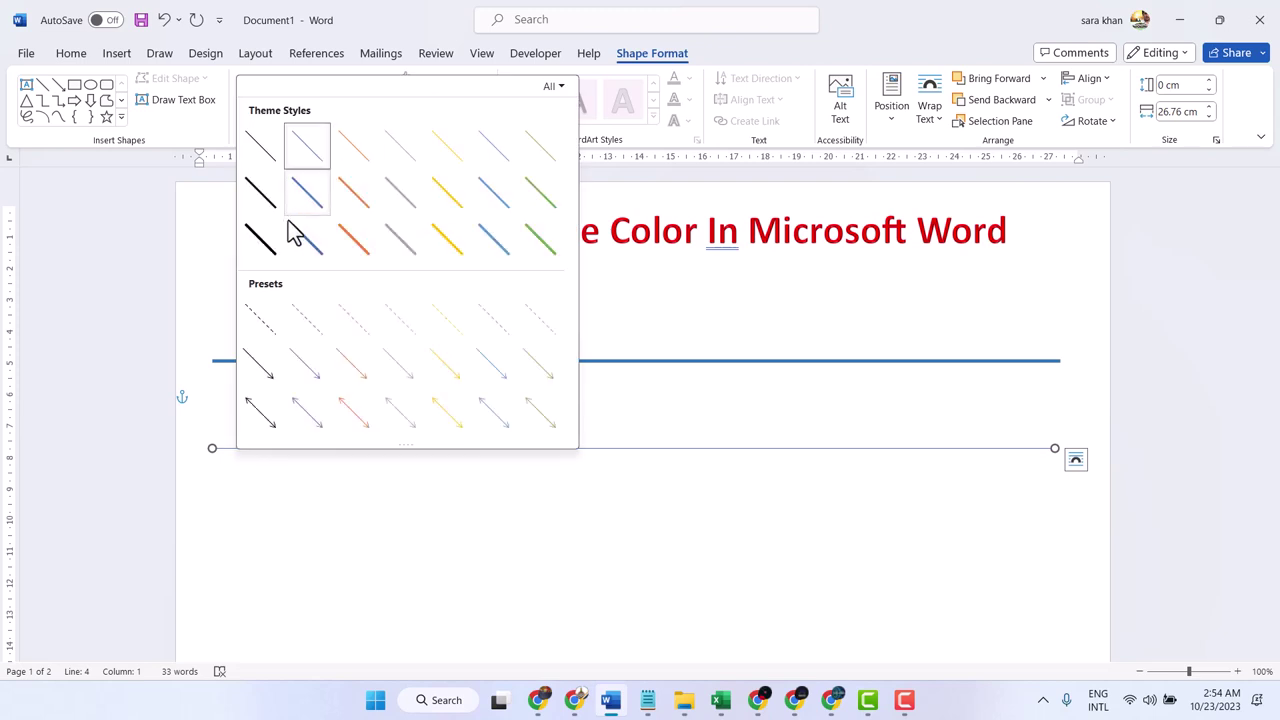
pyautogui.click(347, 244)
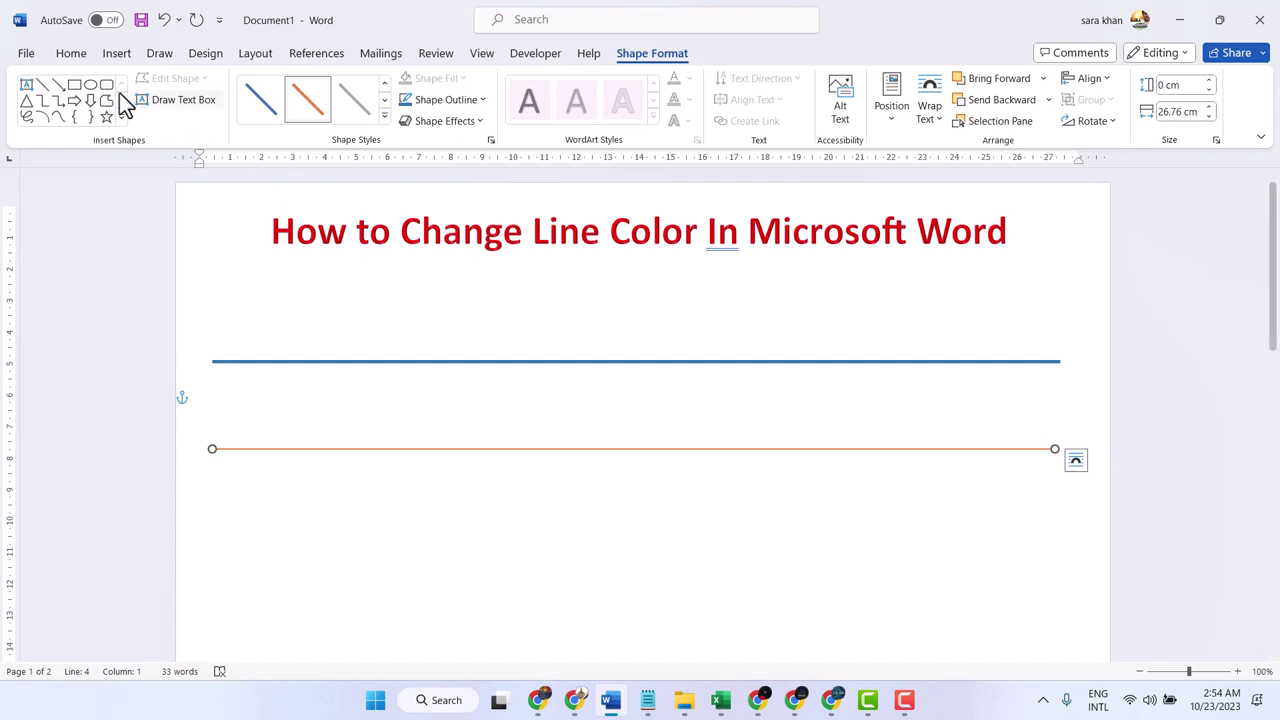
pyautogui.click(116, 54)
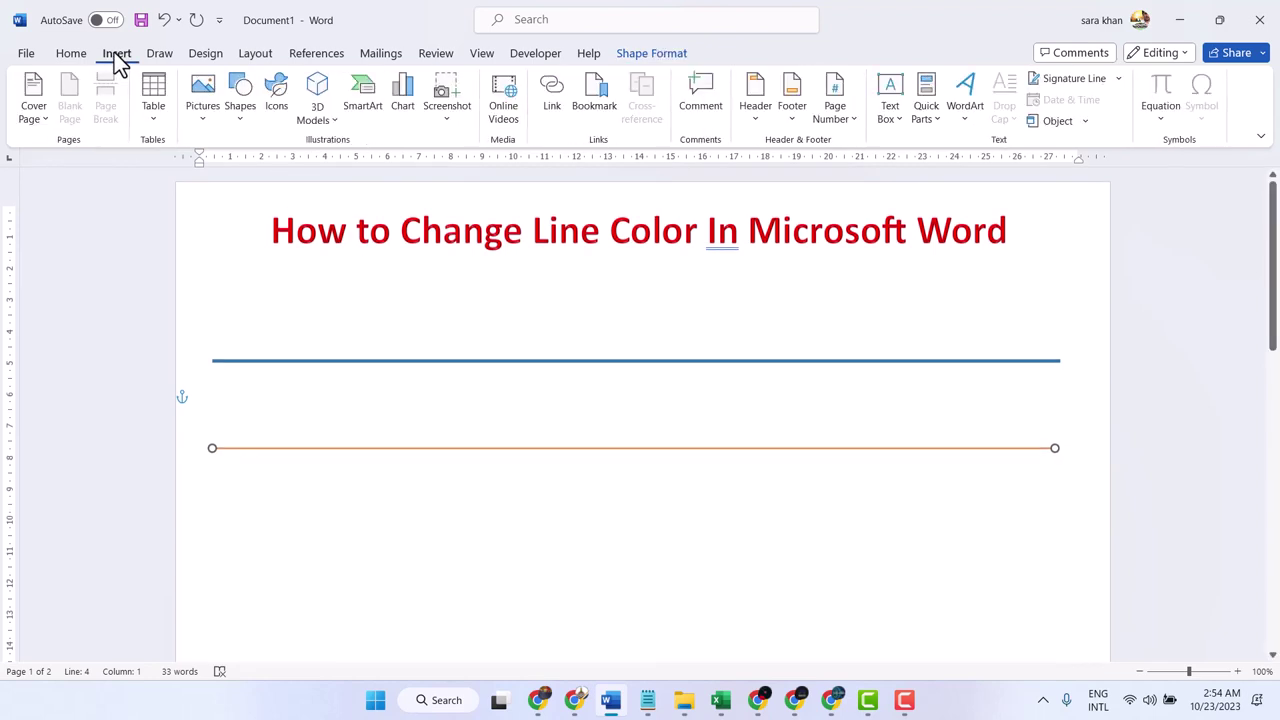
# - Draw a third line between the blue and orange rules and style it green with Intense Line - Accent 6
pyautogui.click(240, 95)
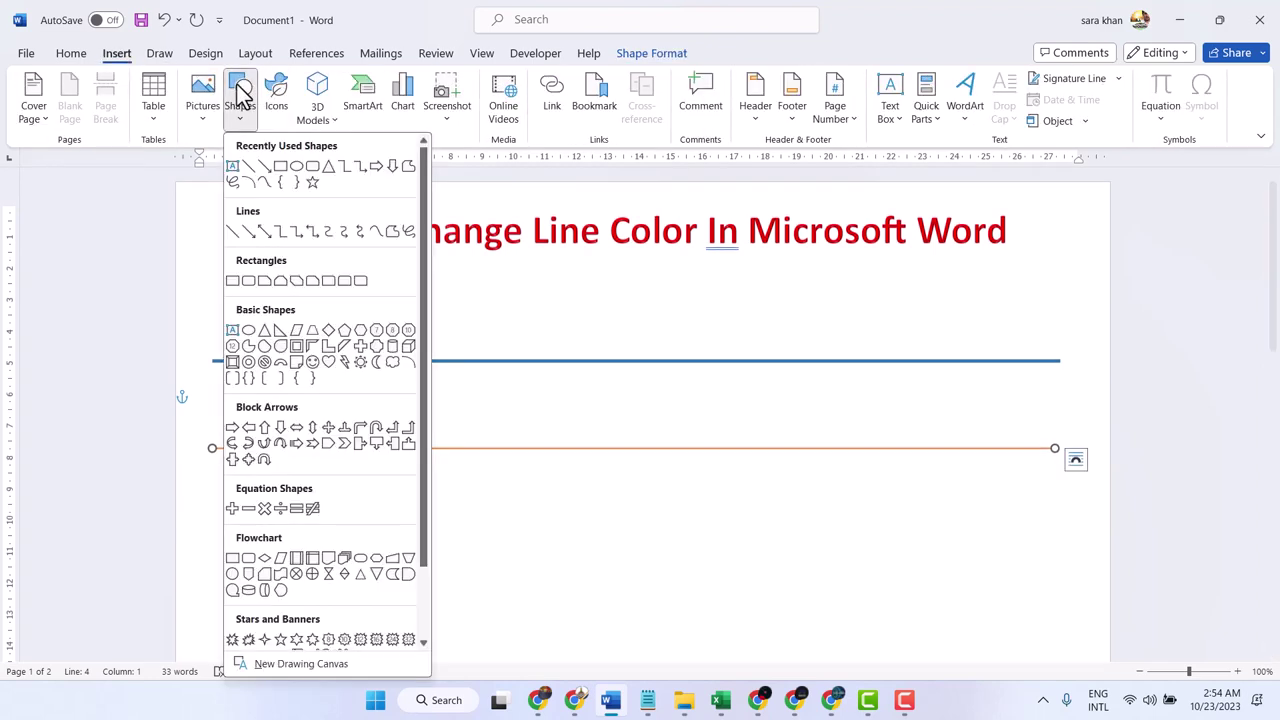
pyautogui.click(248, 167)
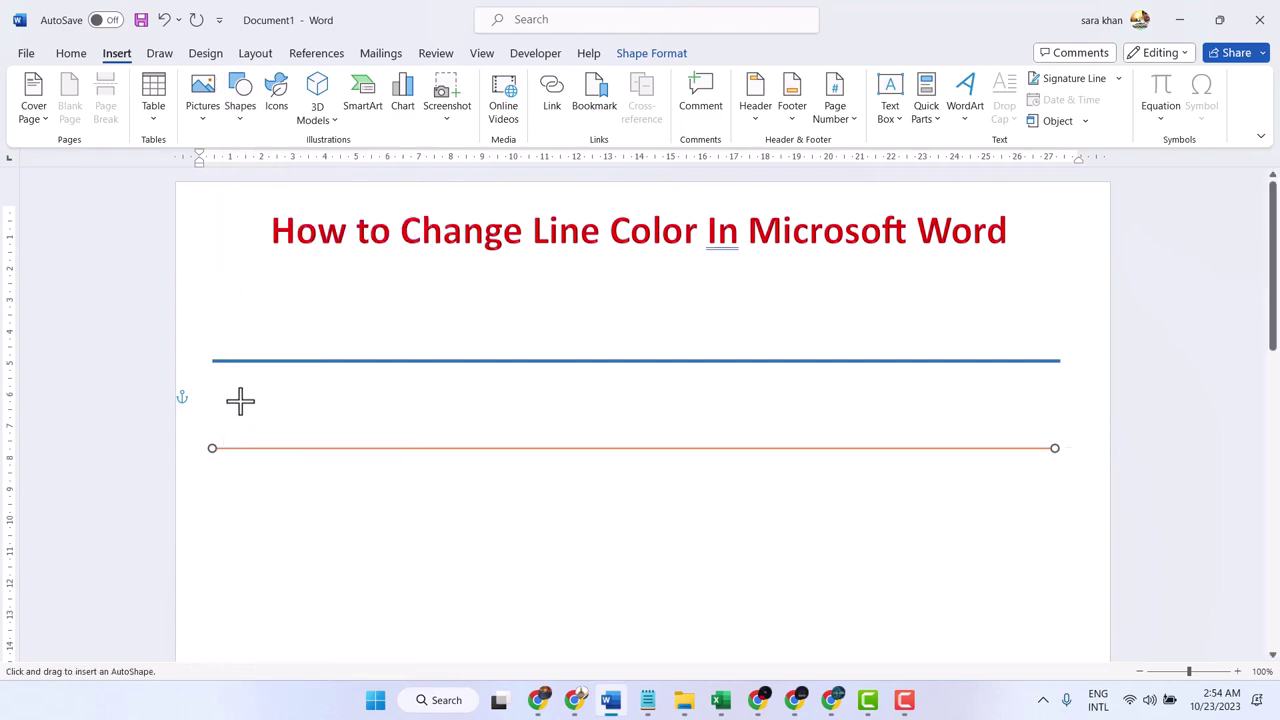
pyautogui.moveTo(207, 399); pyautogui.dragTo(1057, 431)
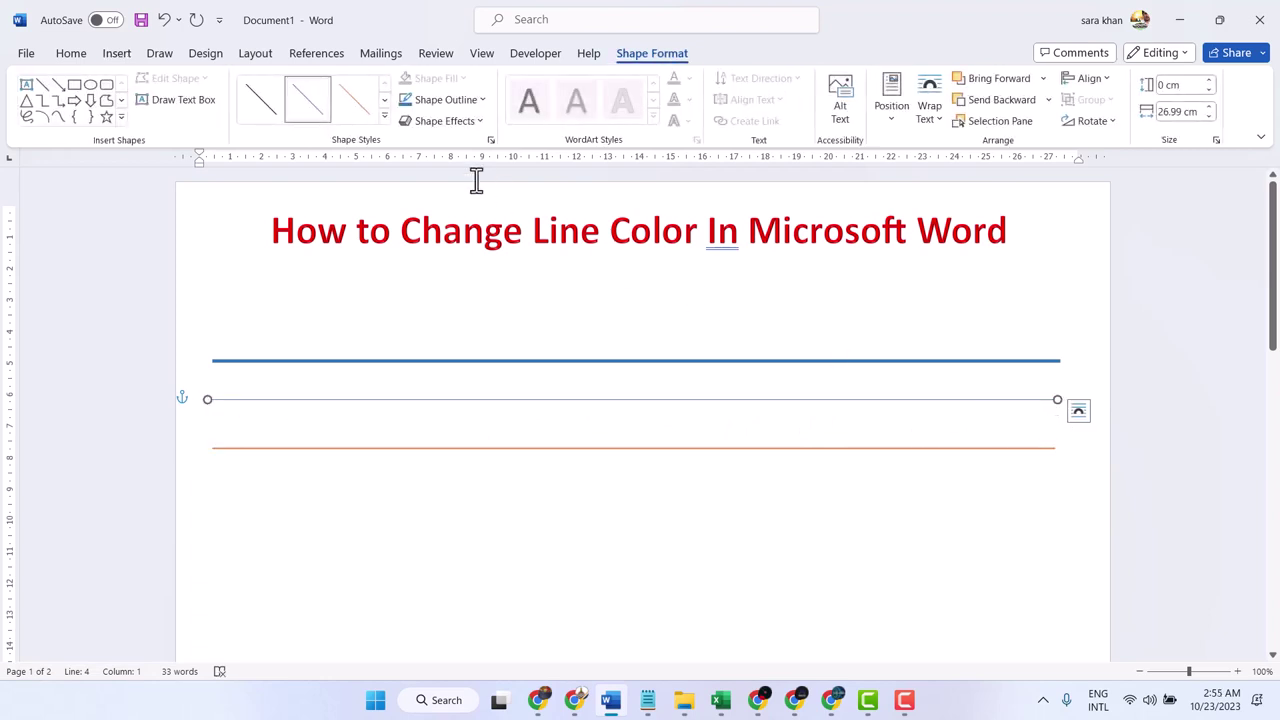
pyautogui.click(386, 118)
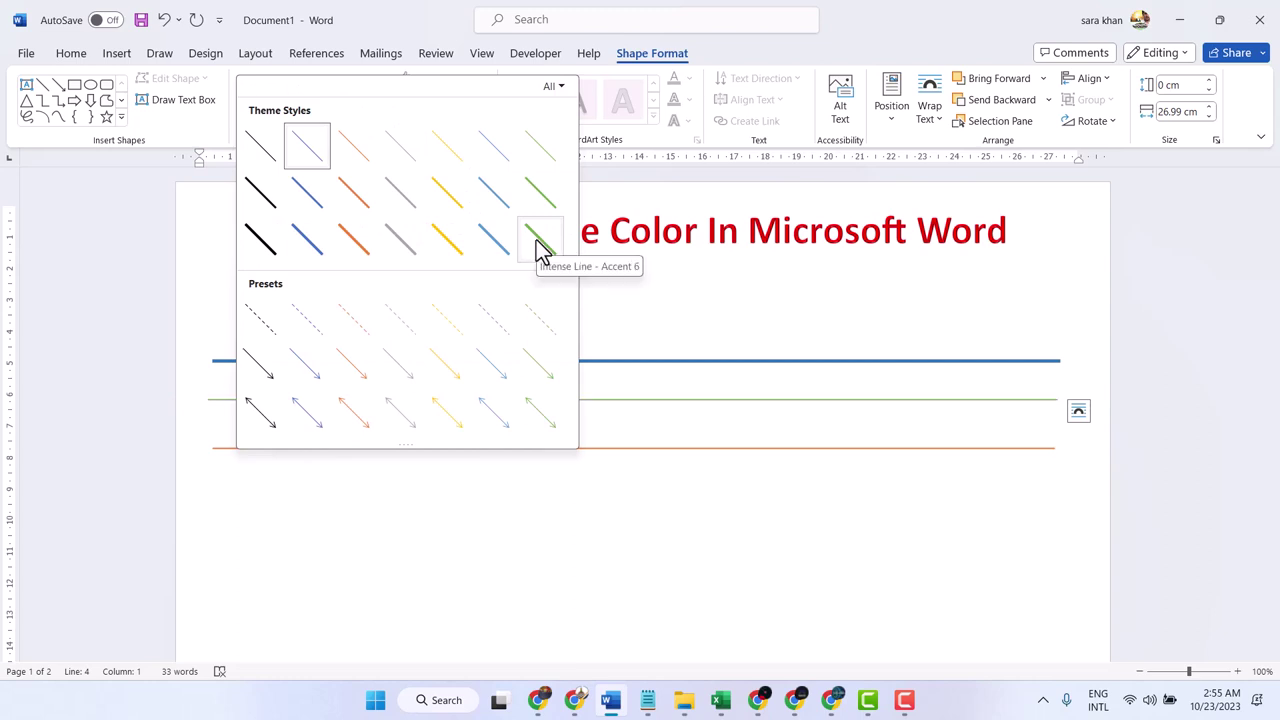
pyautogui.click(536, 240)
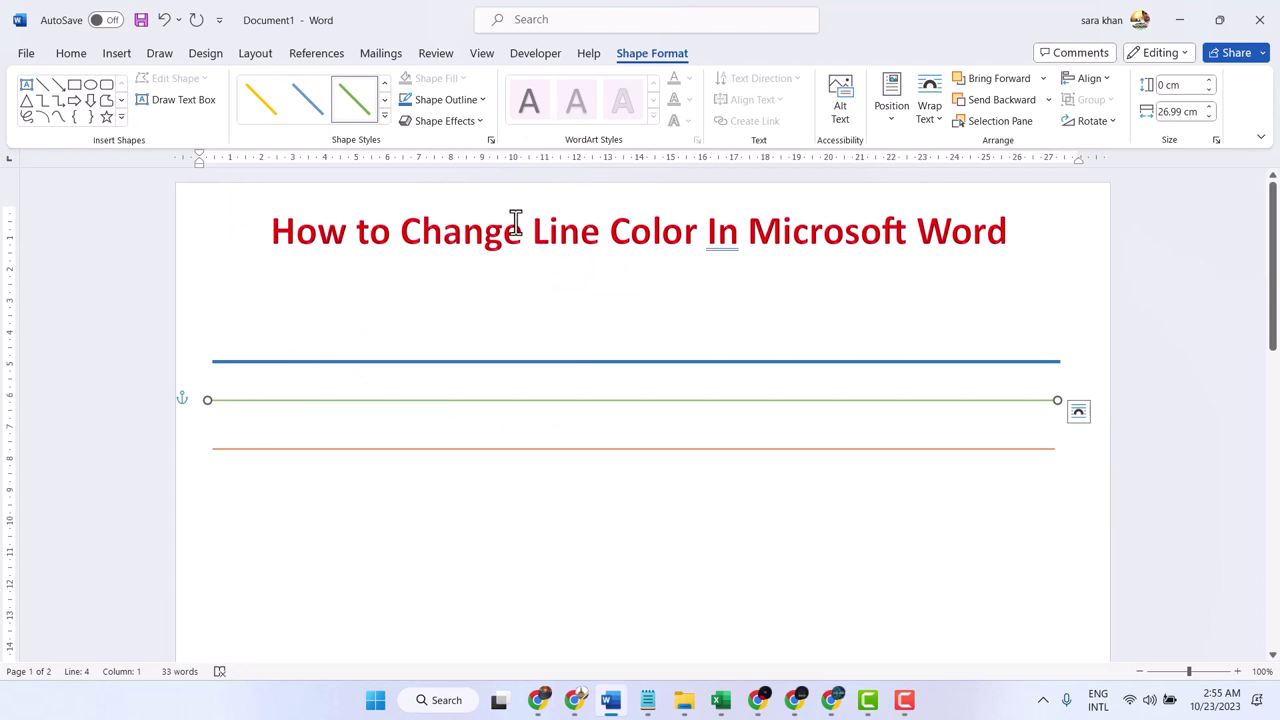
pyautogui.click(117, 54)
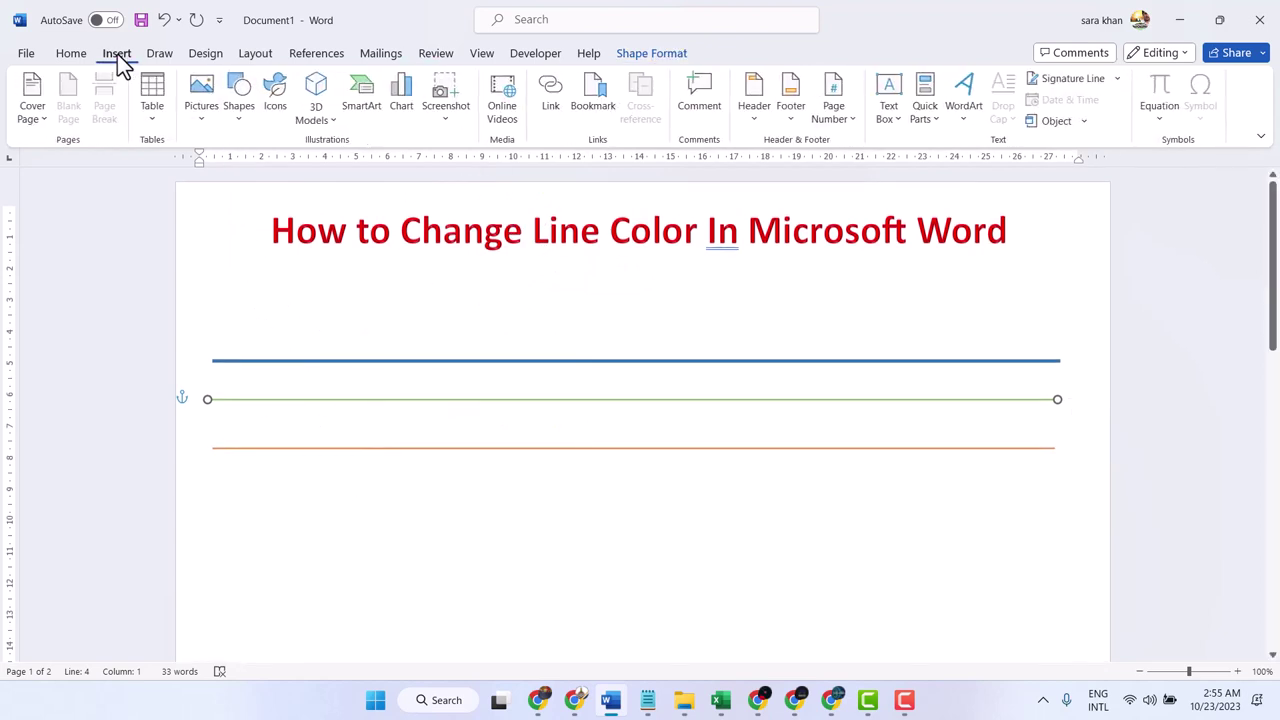
# - Draw a fourth straight line across the page below the orange rule
pyautogui.click(243, 95)
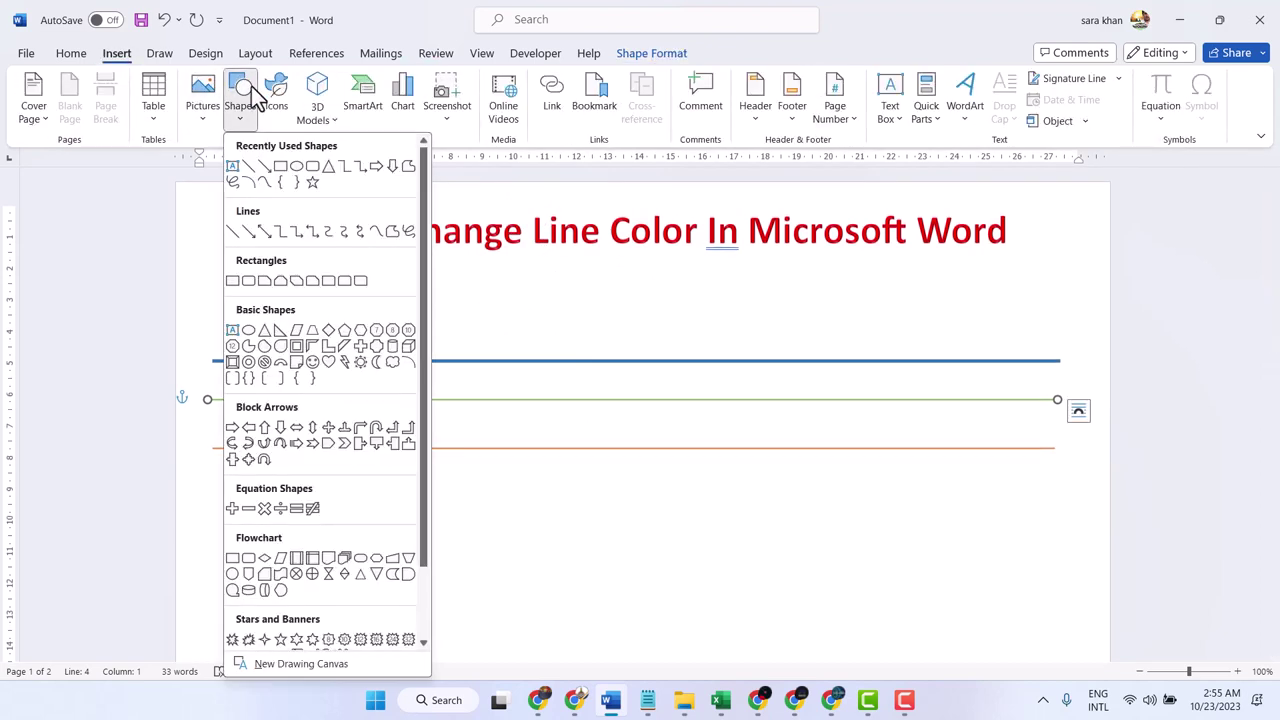
pyautogui.click(249, 166)
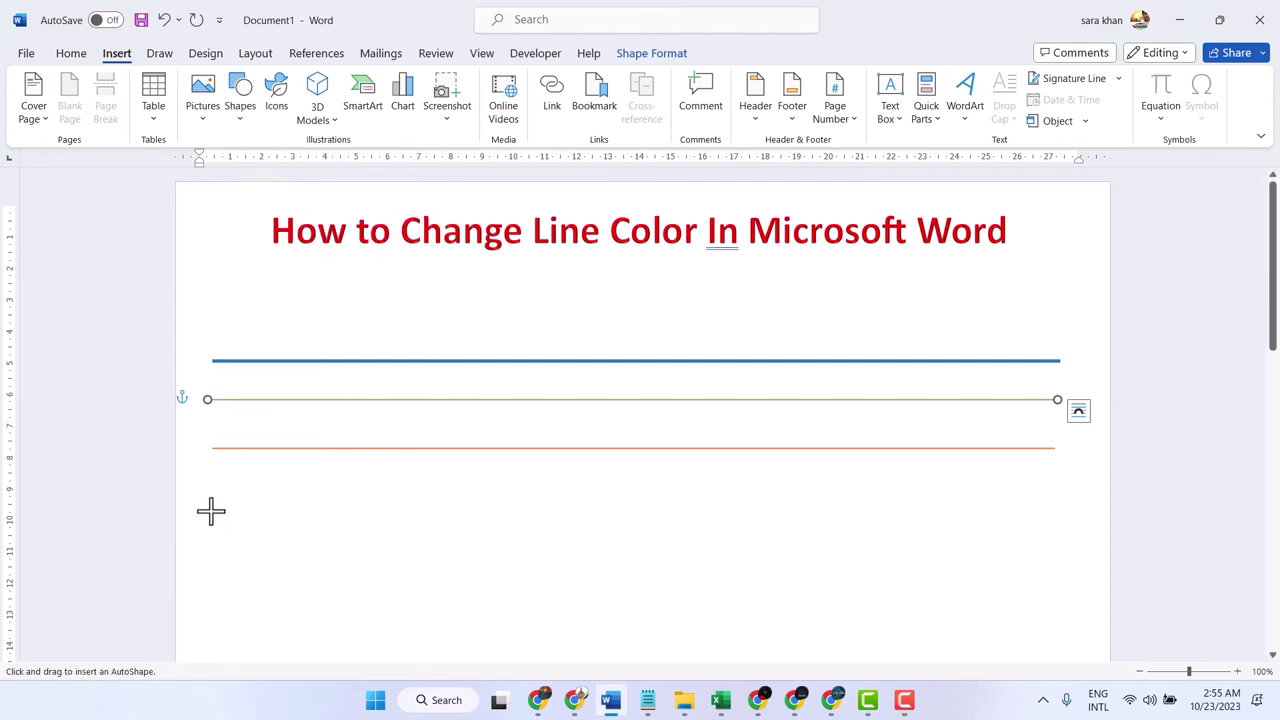
pyautogui.moveTo(210, 500); pyautogui.dragTo(1054, 501)
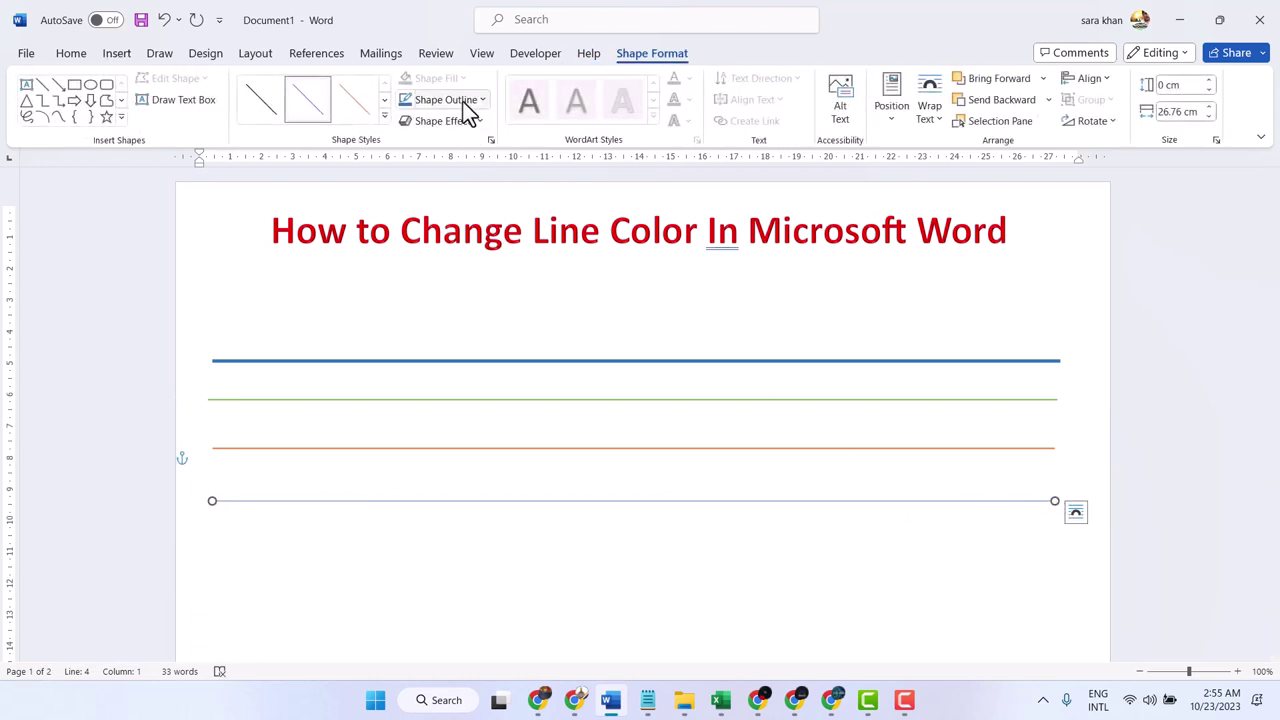
# - Make the fourth line 4½ pt thick and colour it Light Blue
pyautogui.click(460, 100)
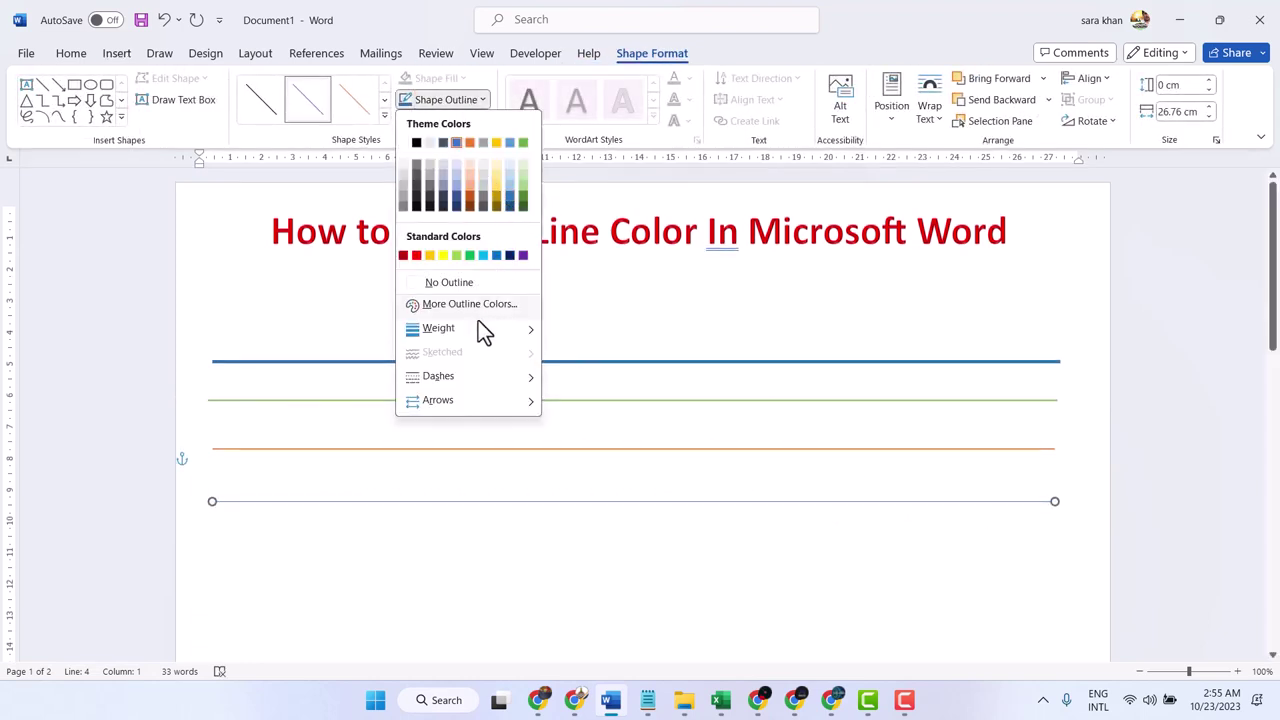
pyautogui.moveTo(478, 328)
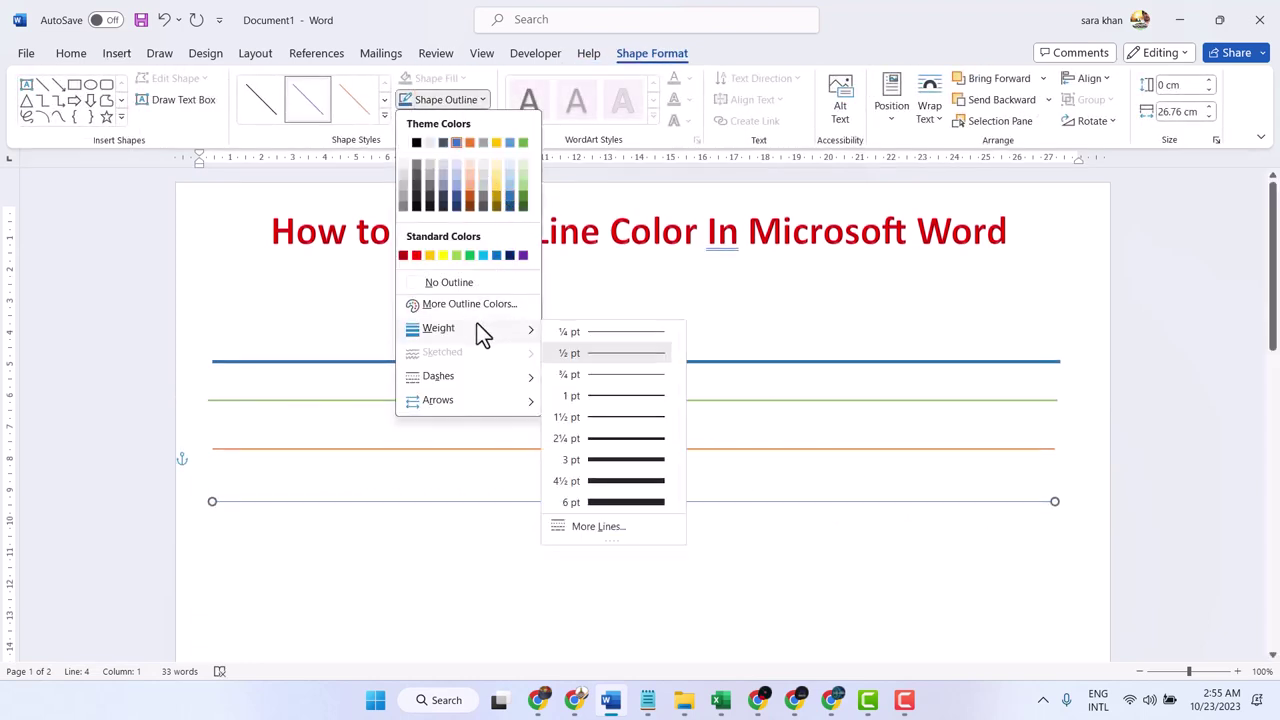
pyautogui.click(620, 482)
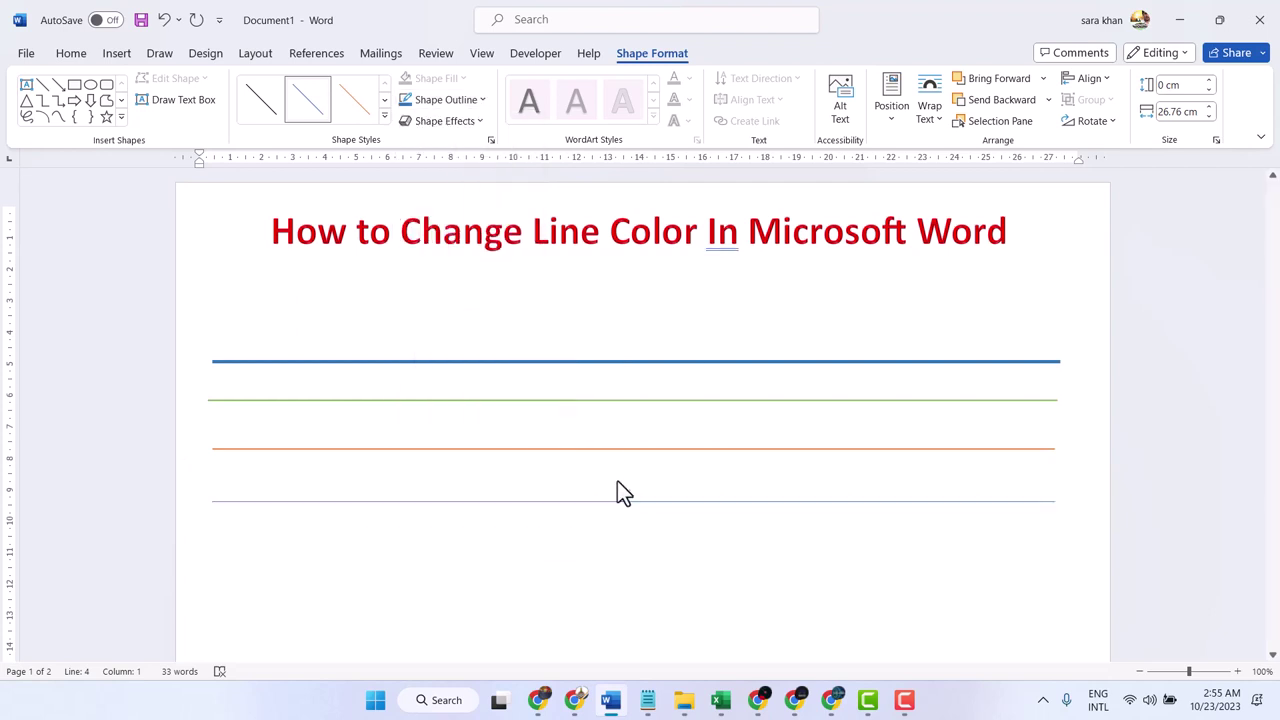
pyautogui.click(465, 103)
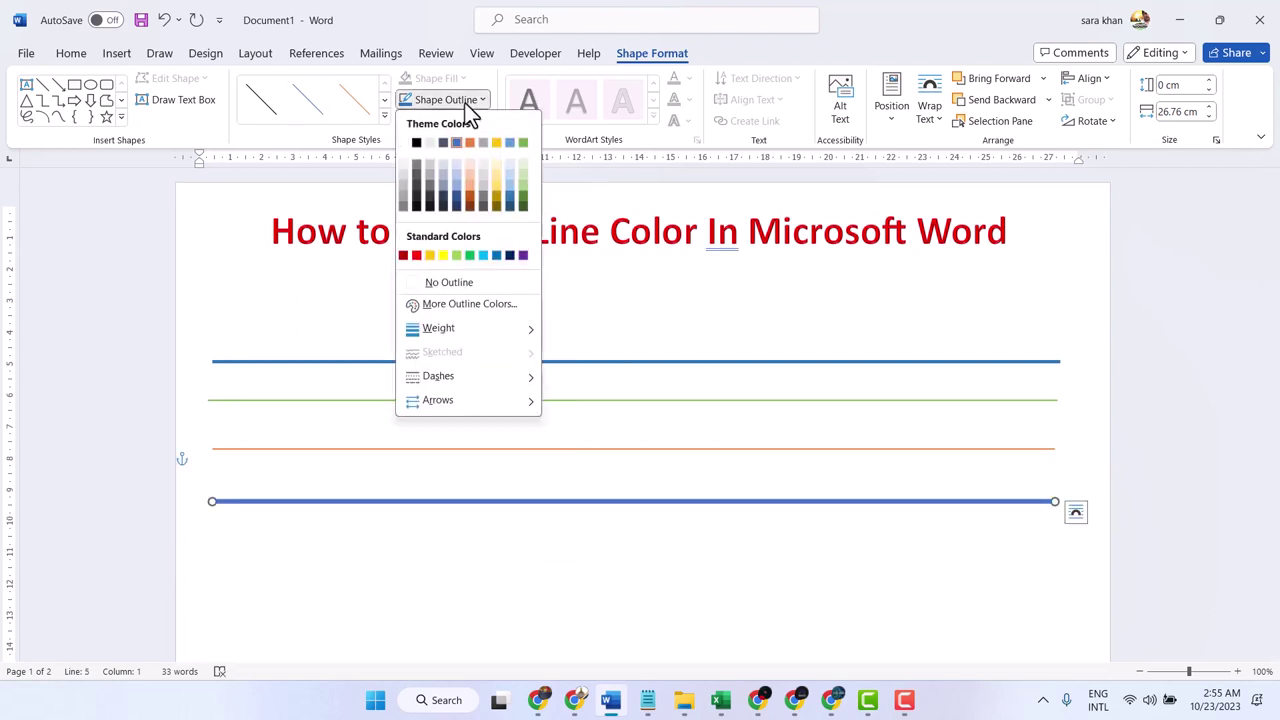
pyautogui.click(483, 256)
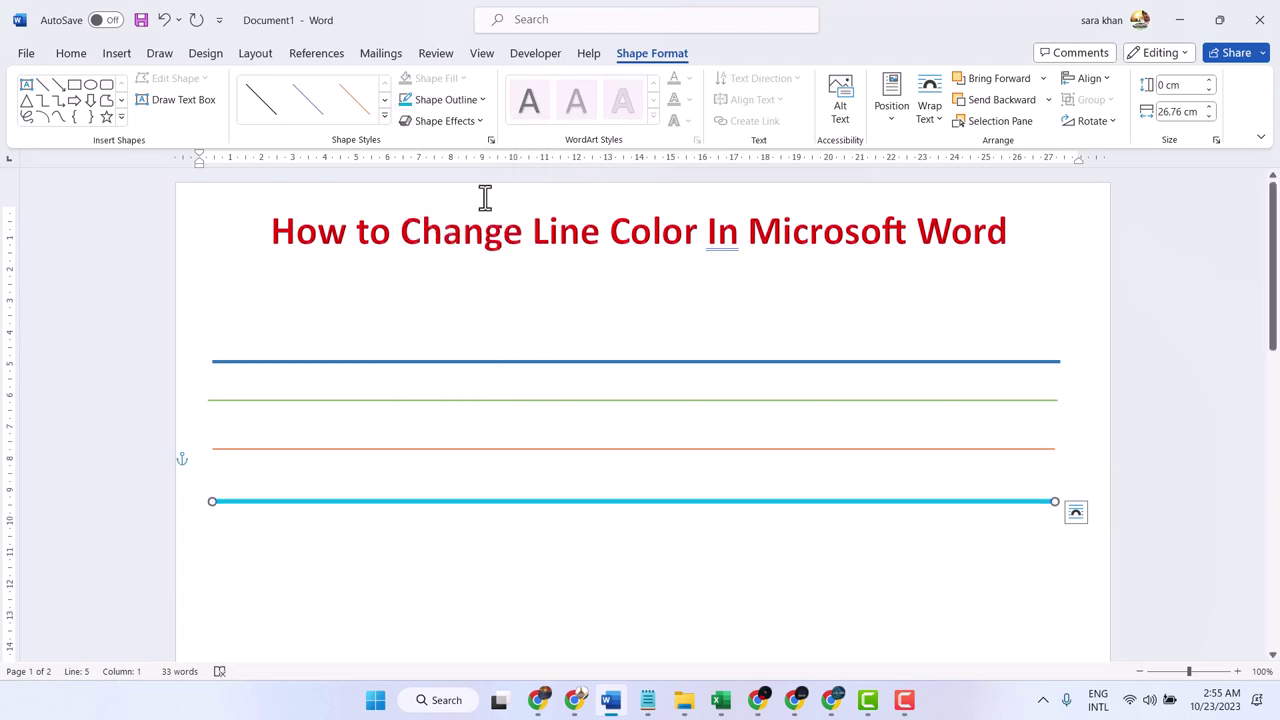
# - Apply a Round Convex bevel to the thick light blue bottom line
pyautogui.click(480, 121)
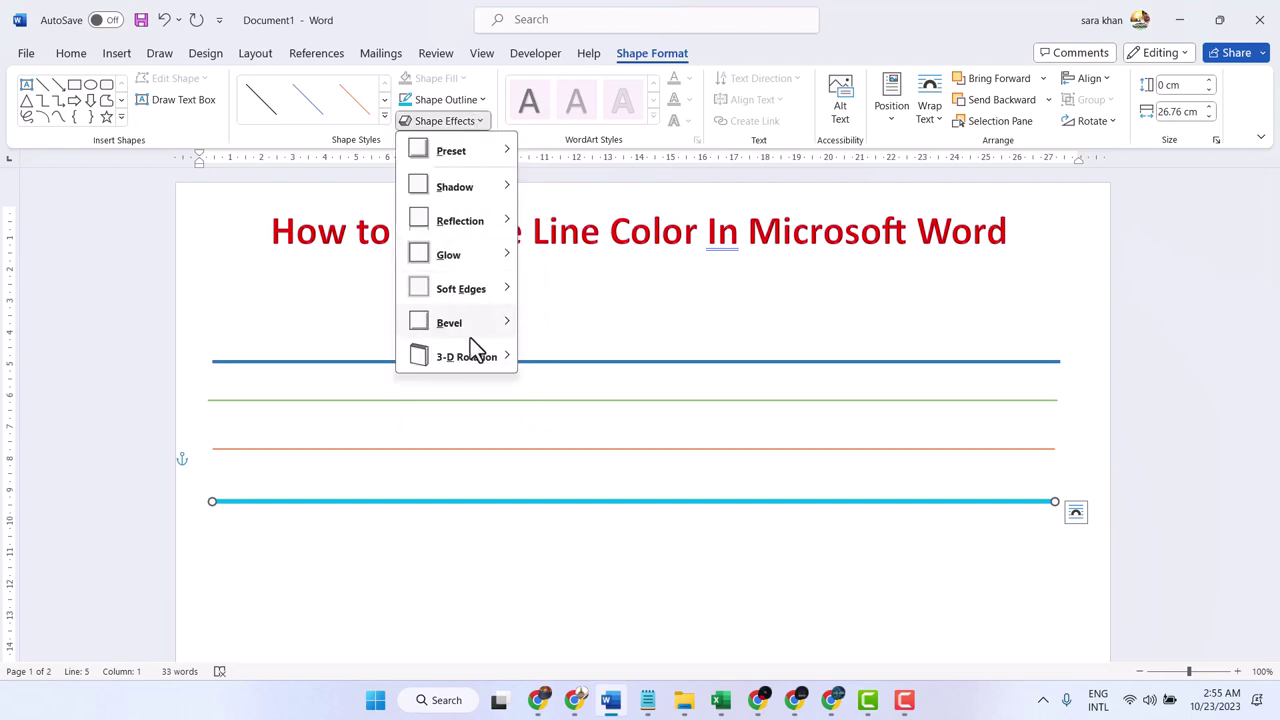
pyautogui.moveTo(466, 360)
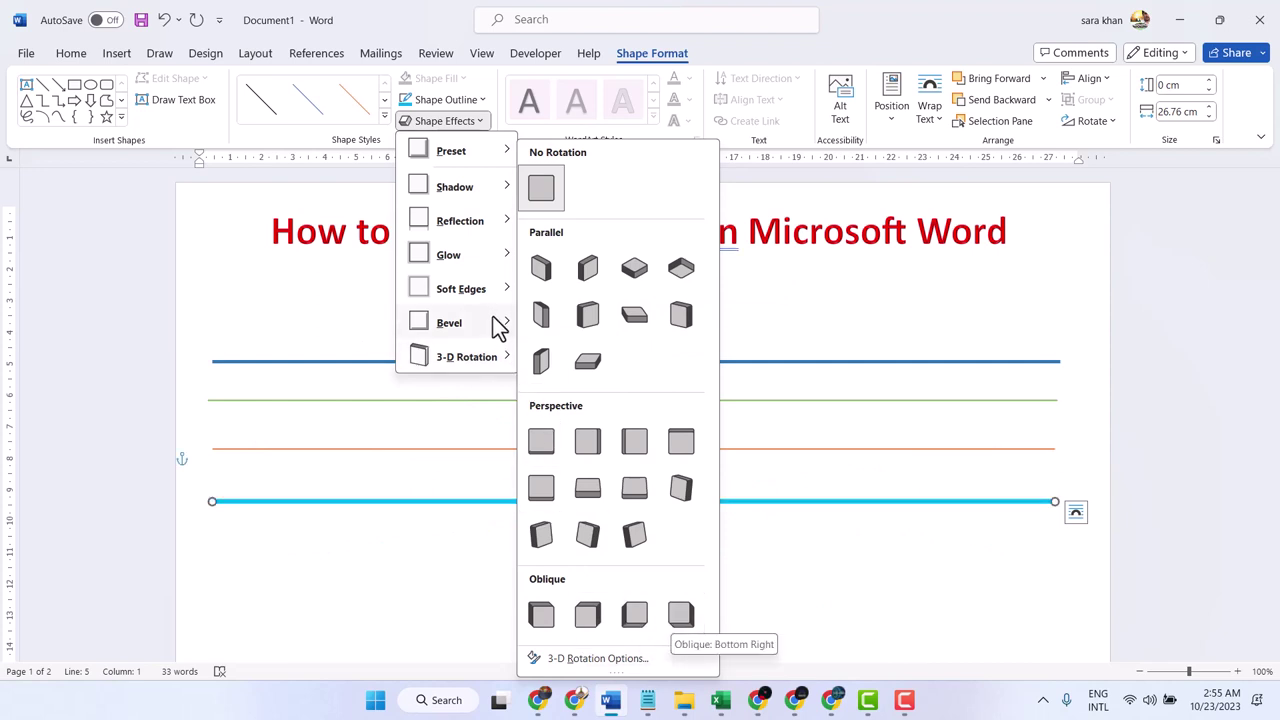
pyautogui.moveTo(491, 323)
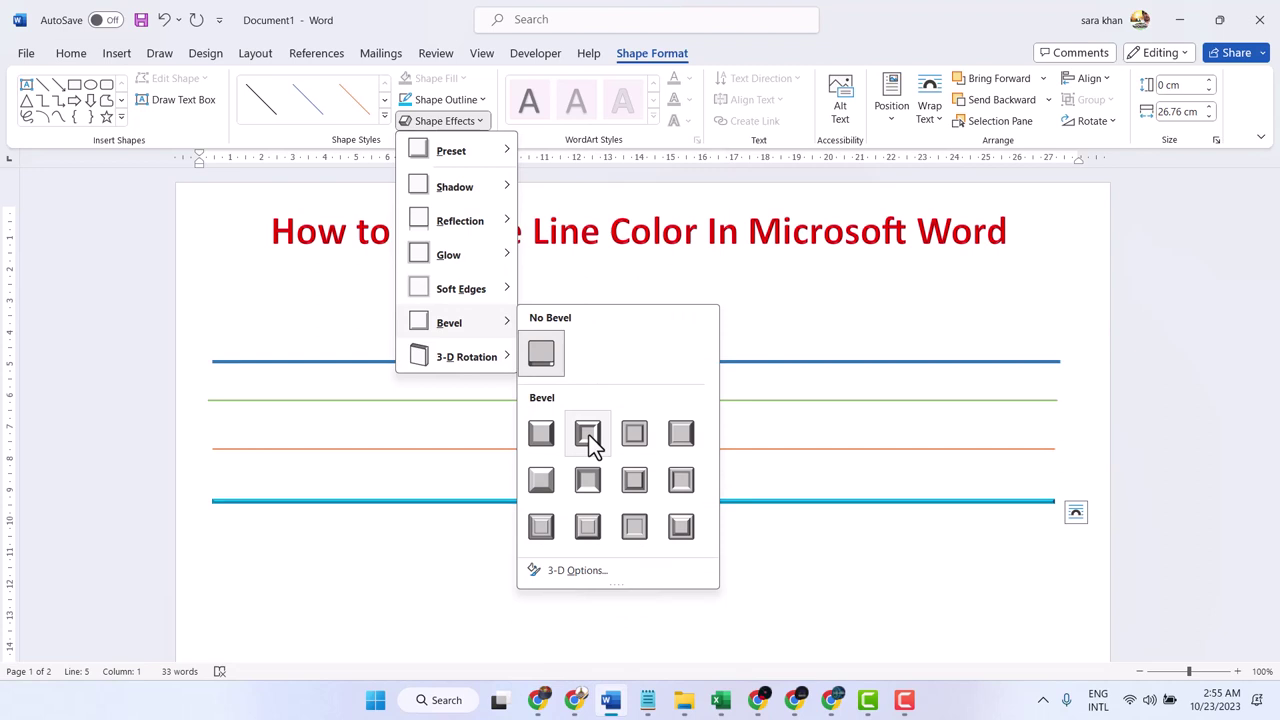
pyautogui.click(679, 531)
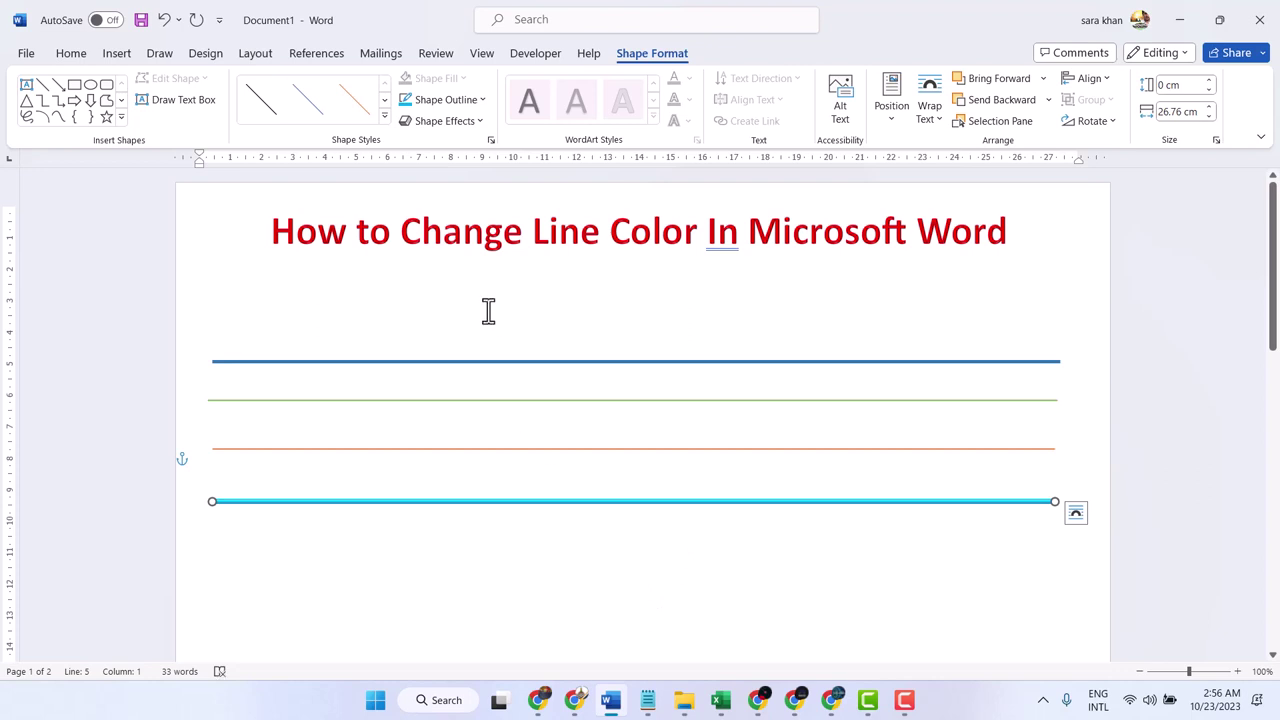
# - Give the light blue line the first Soft Edges variation
pyautogui.click(478, 122)
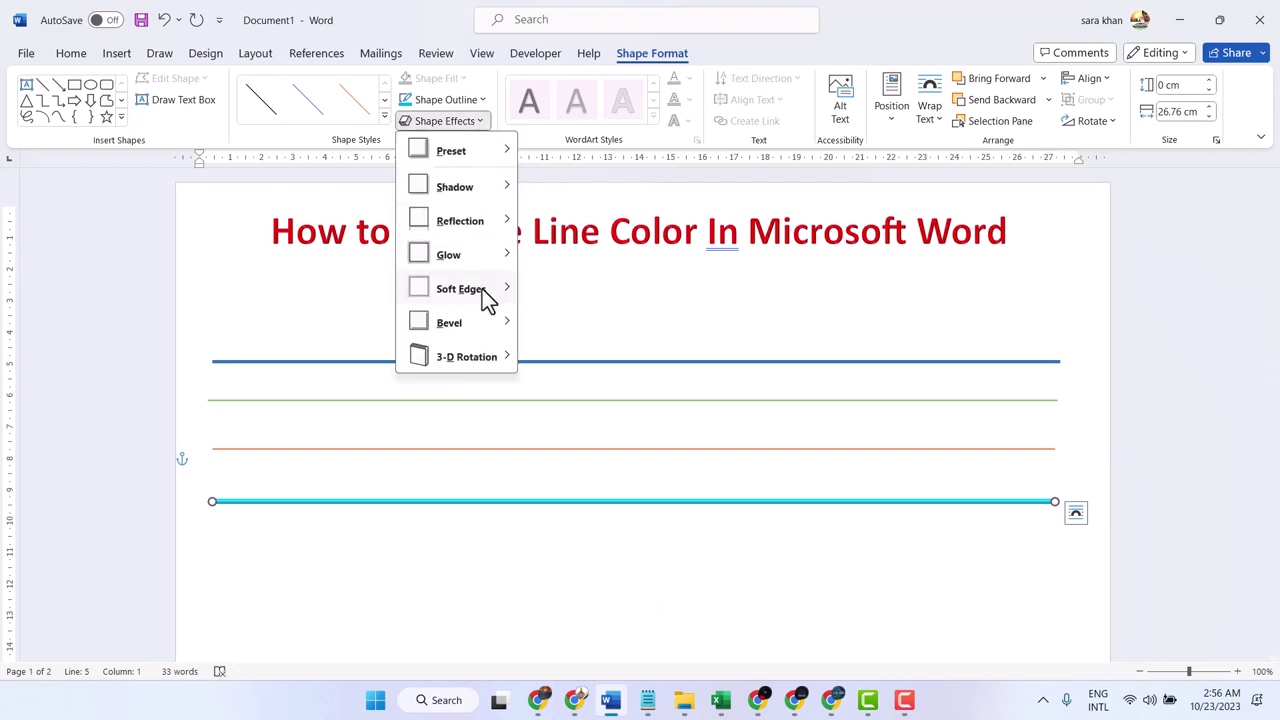
pyautogui.moveTo(487, 301)
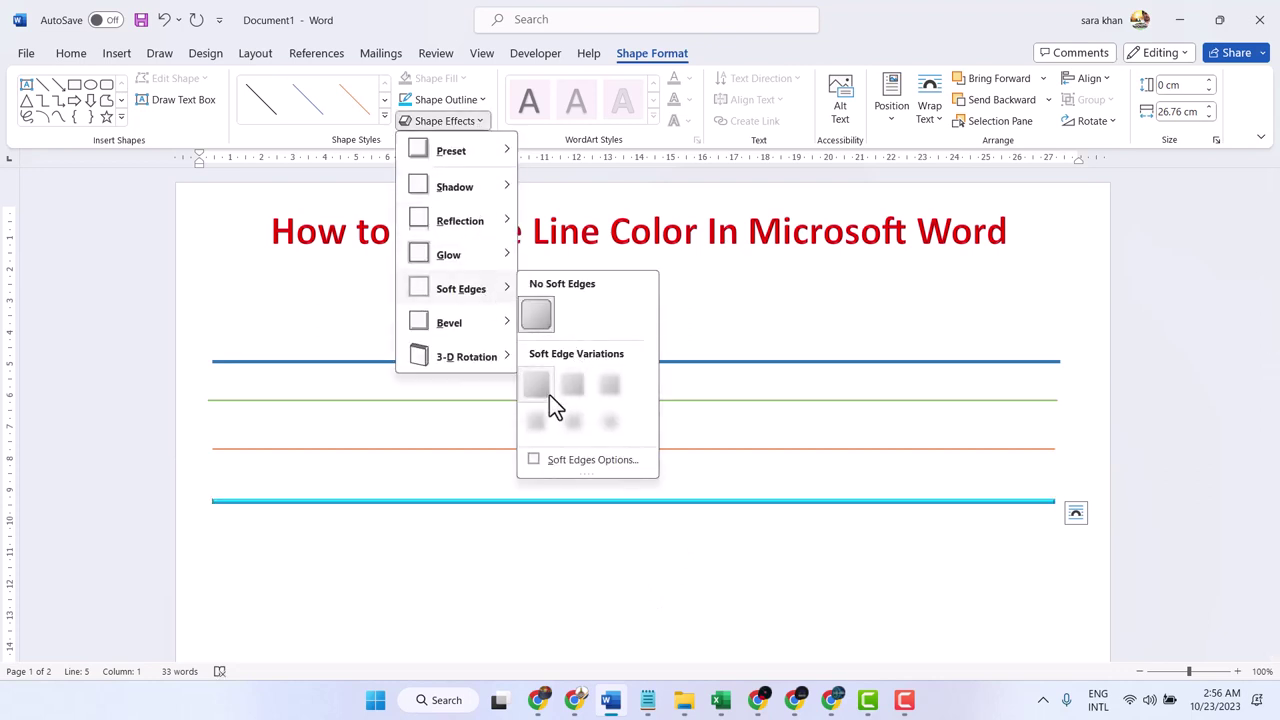
pyautogui.click(547, 394)
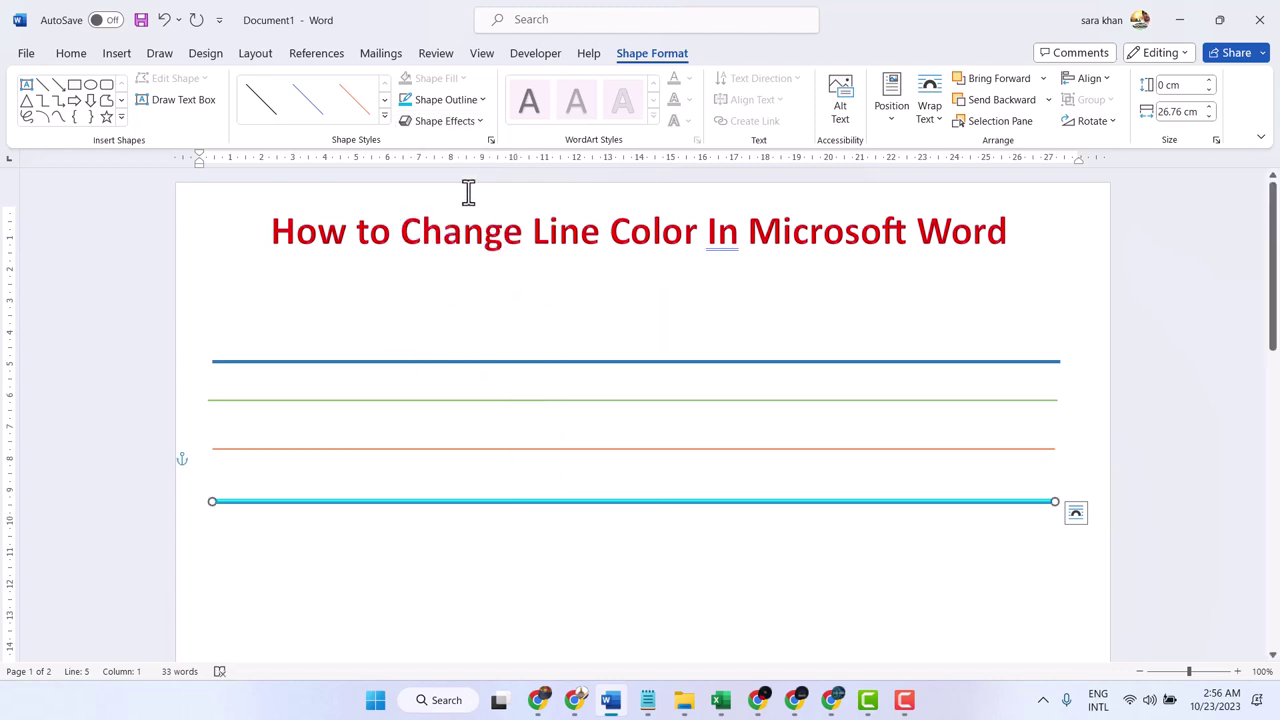
# - Add a Perspective: Below shadow beneath the light blue line
pyautogui.click(478, 121)
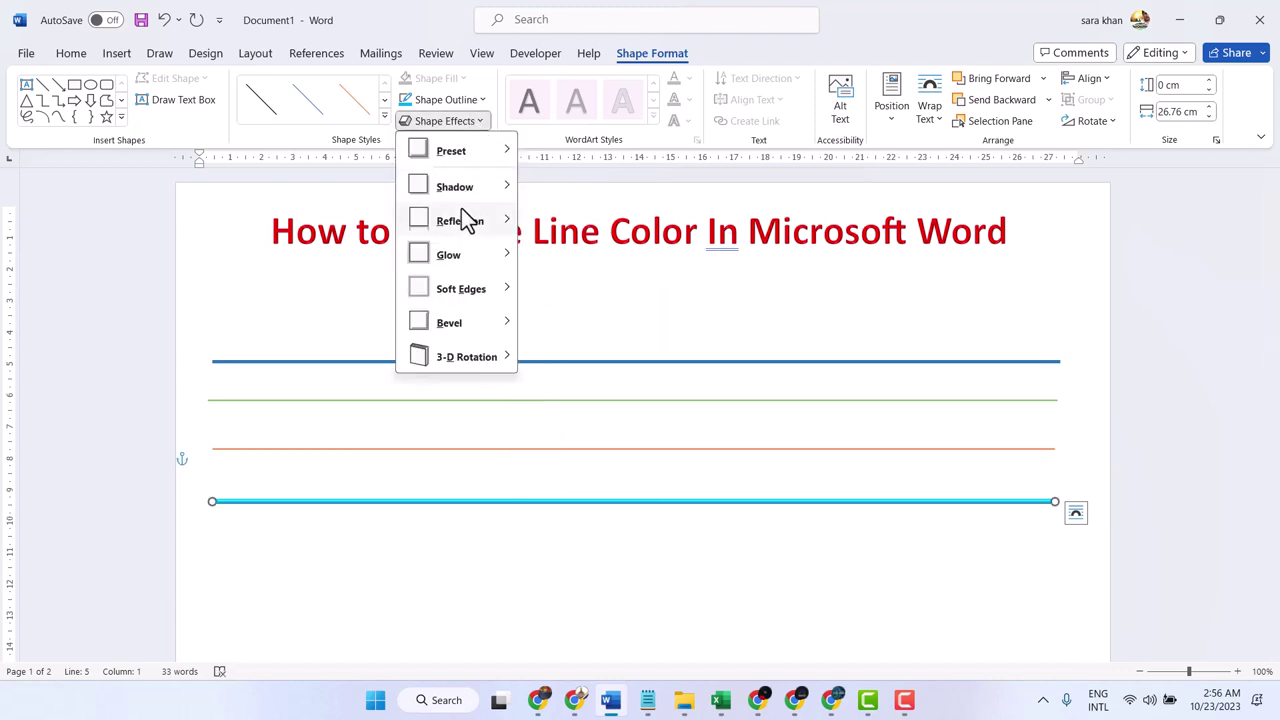
pyautogui.moveTo(463, 219)
pyautogui.moveTo(457, 197)
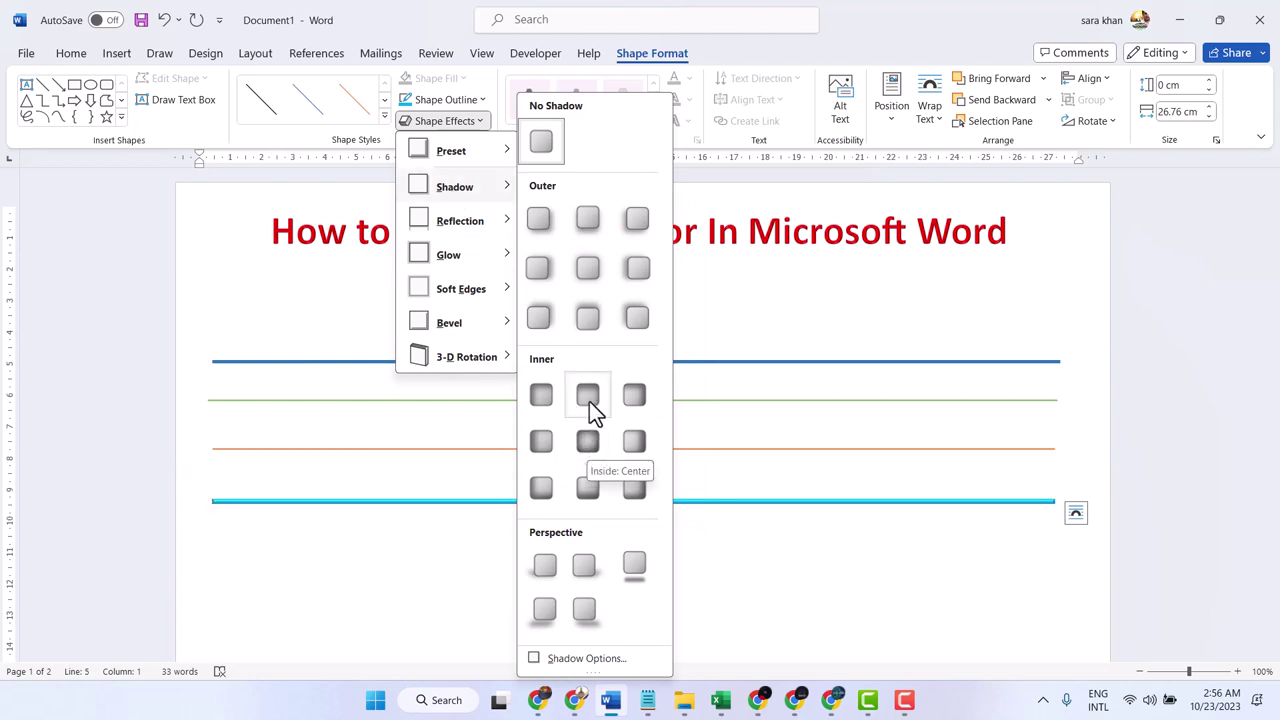
pyautogui.click(634, 570)
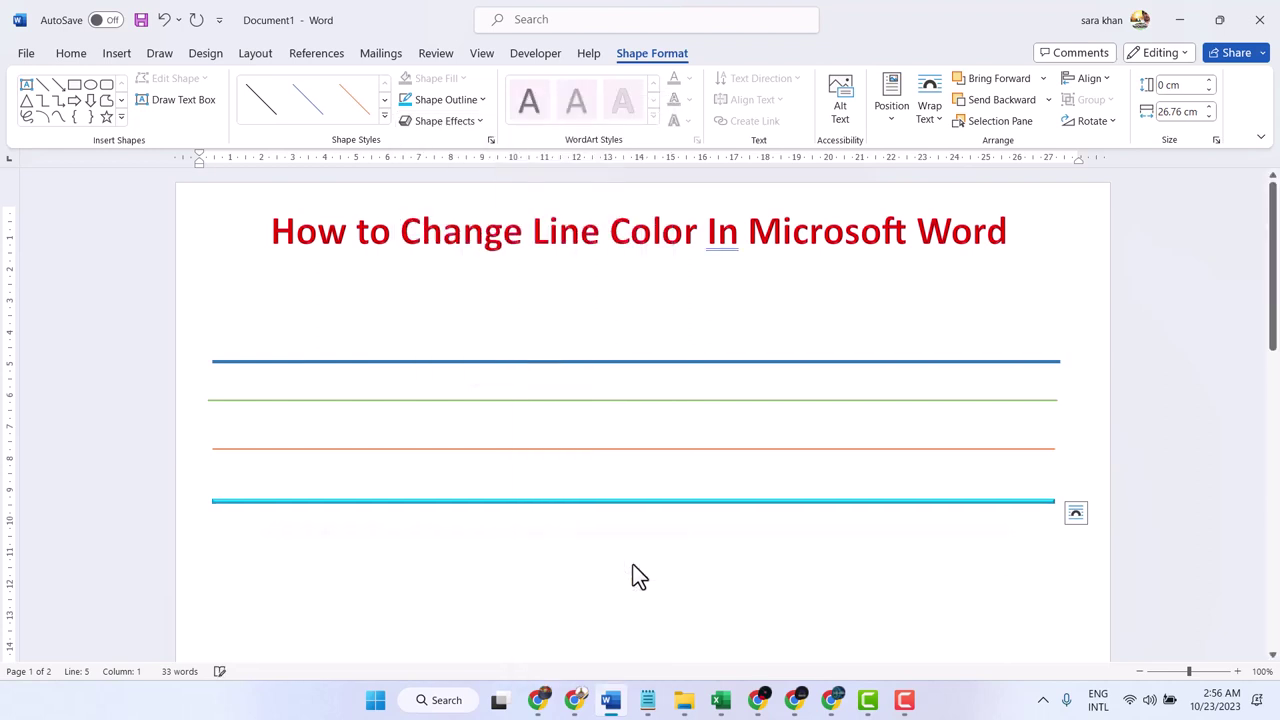
# - Recolour the thick bottom line's outline dark green, after briefly trying dark orange
pyautogui.click(472, 102)
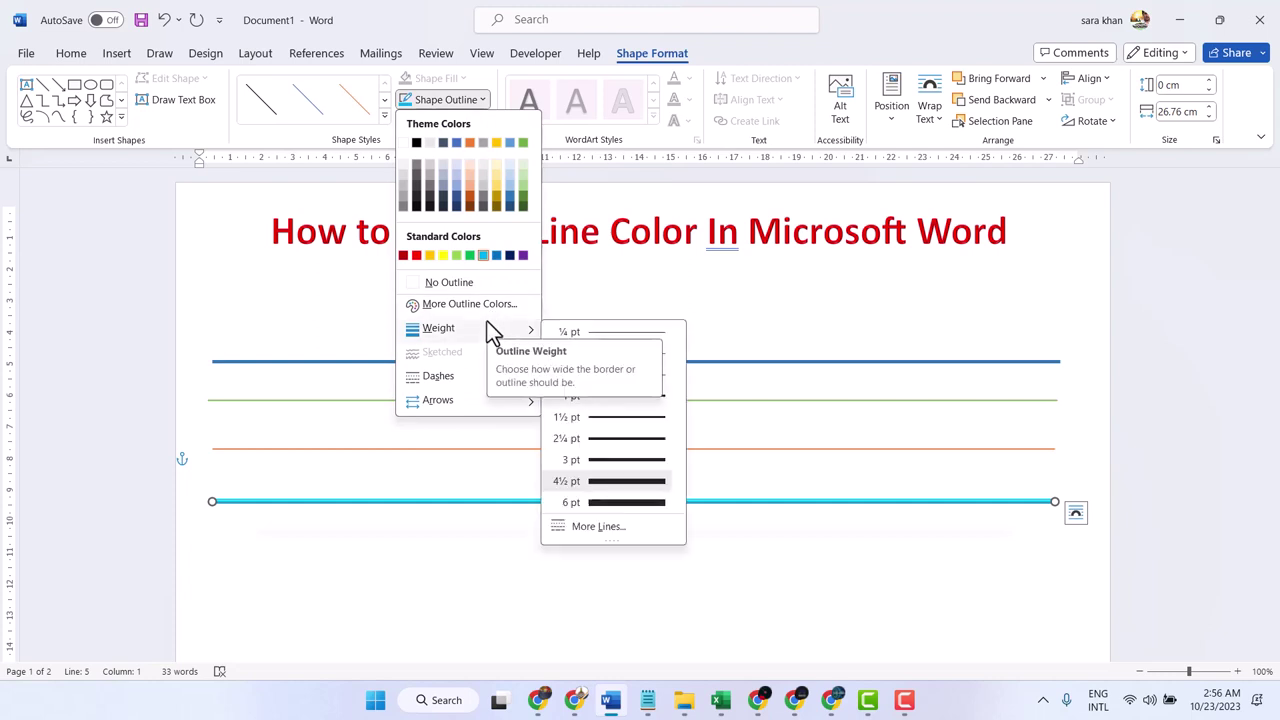
pyautogui.click(470, 193)
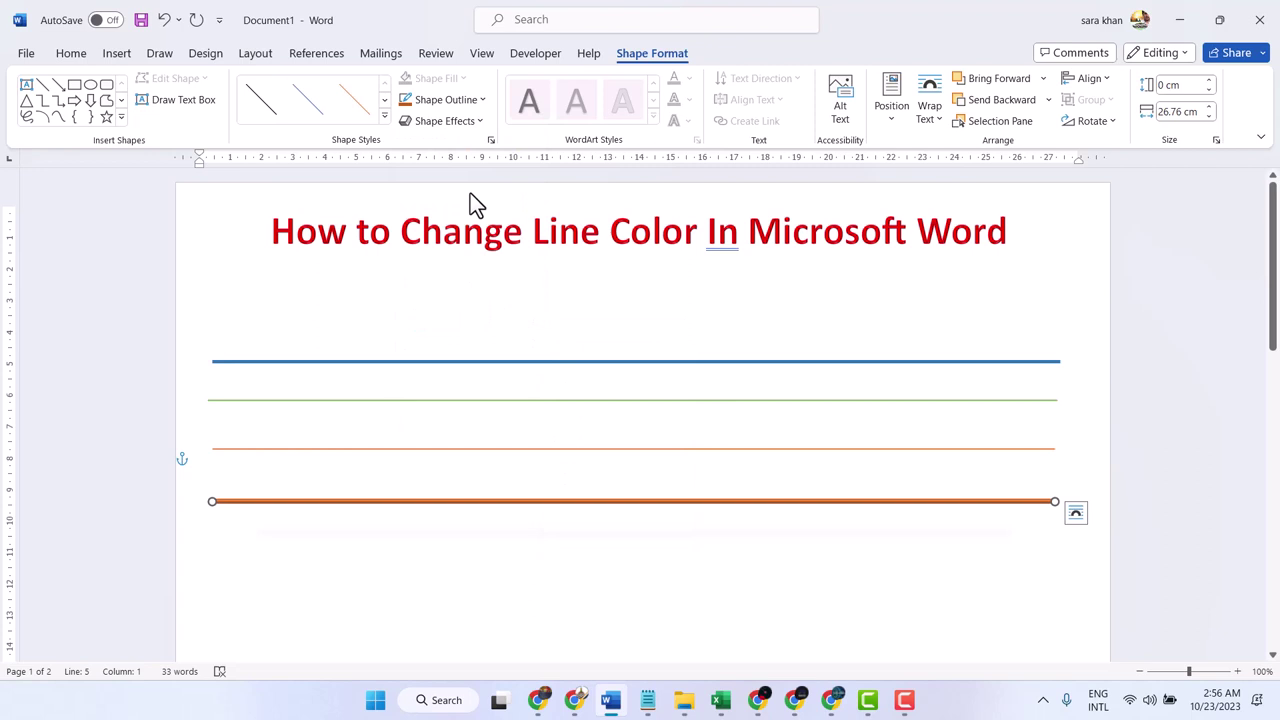
pyautogui.click(476, 100)
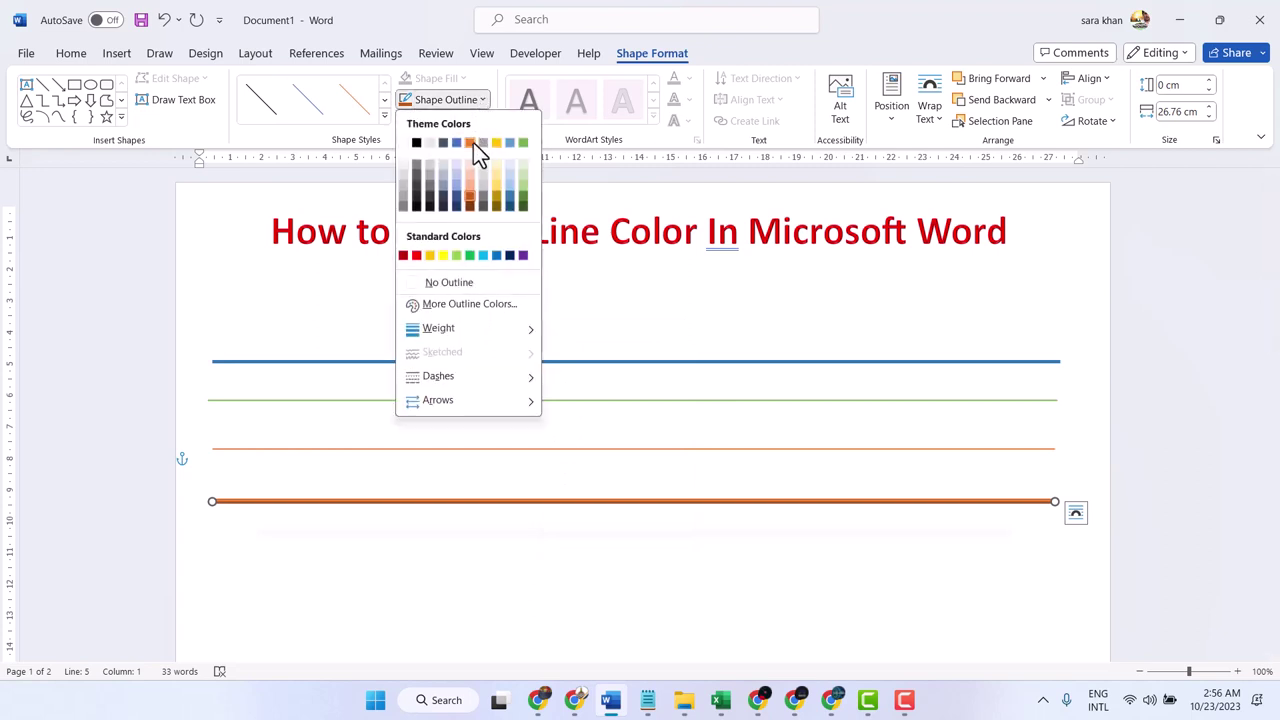
pyautogui.click(522, 208)
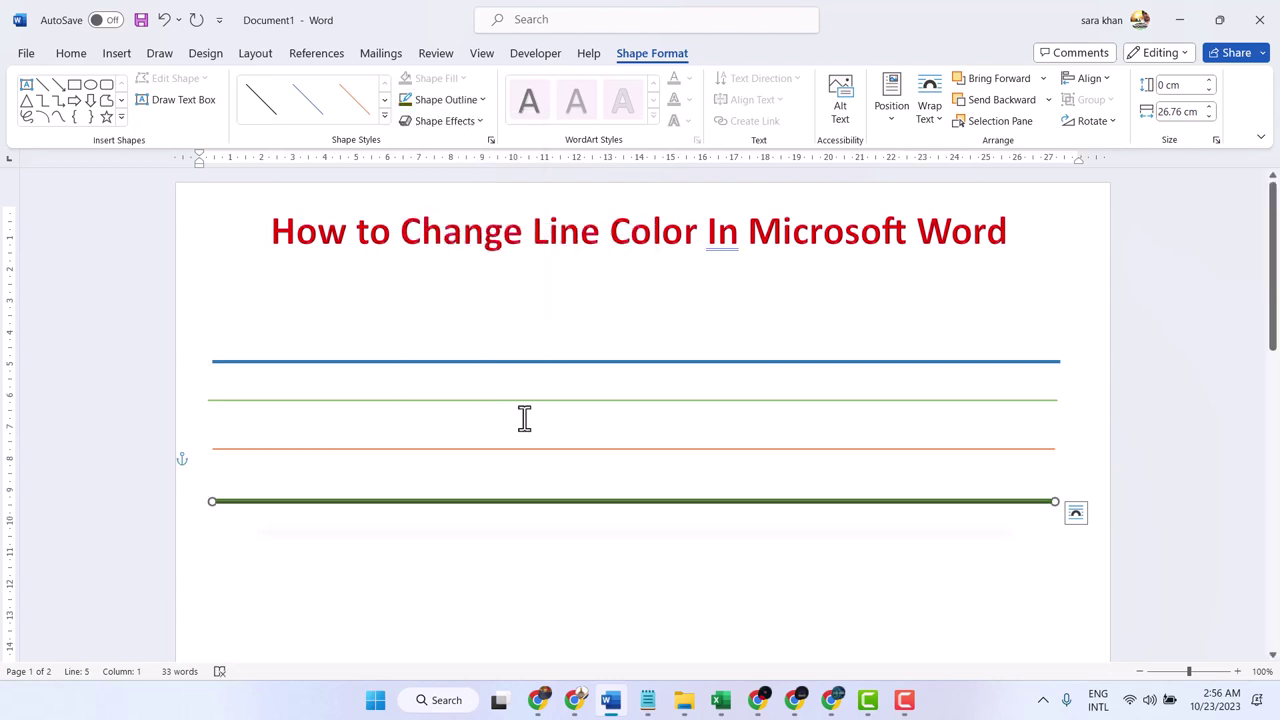
# - Type 'THANKS' in red on the empty line below the thick green line
pyautogui.click(522, 530)
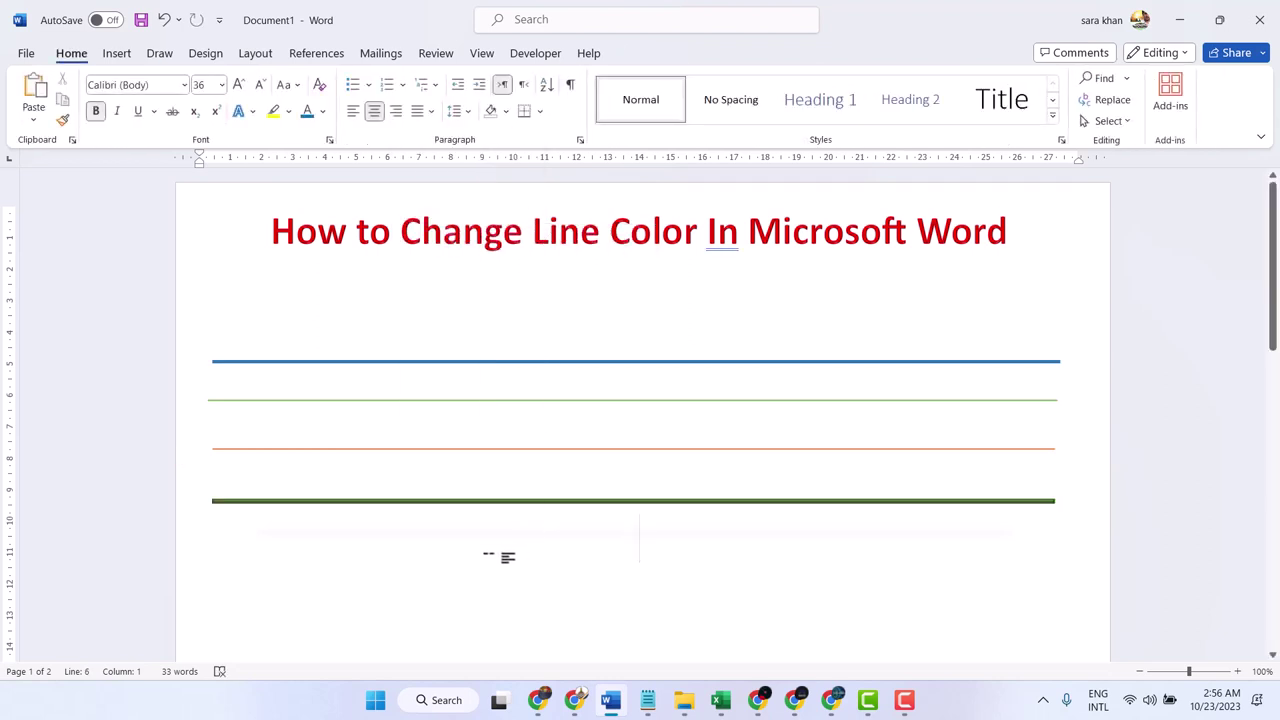
pyautogui.write('THA')
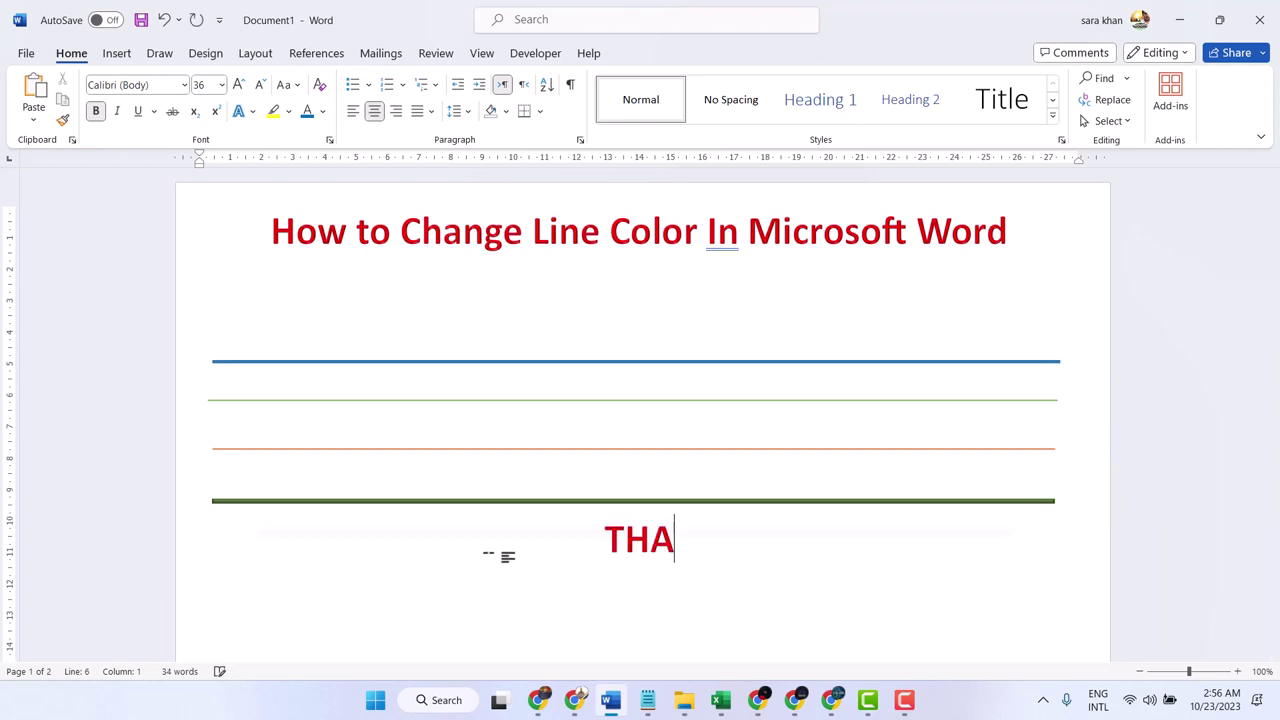
pyautogui.write('NKS')
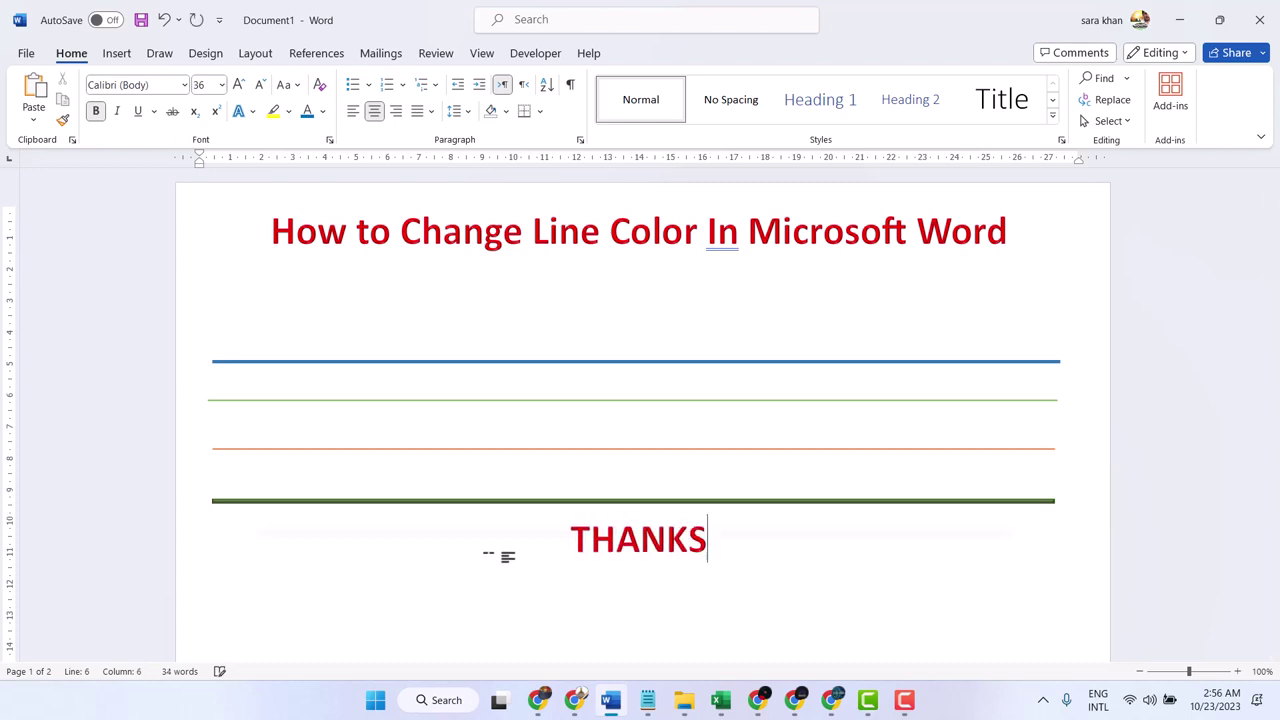